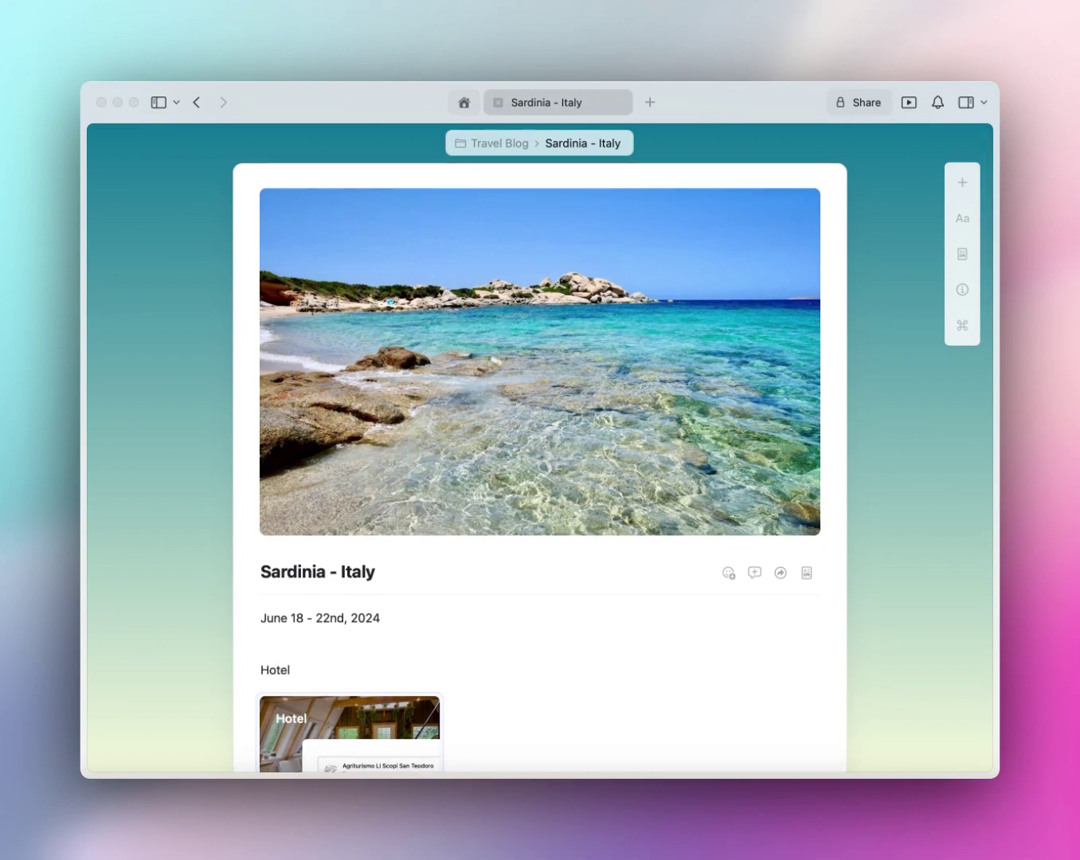
Scroll through the Sardinia - Italy page to find the June 18 - 22nd, 2024 date line
{"action": "scroll", "coordinate": [397, 632], "scroll_direction": "down", "scroll_amount": 6}
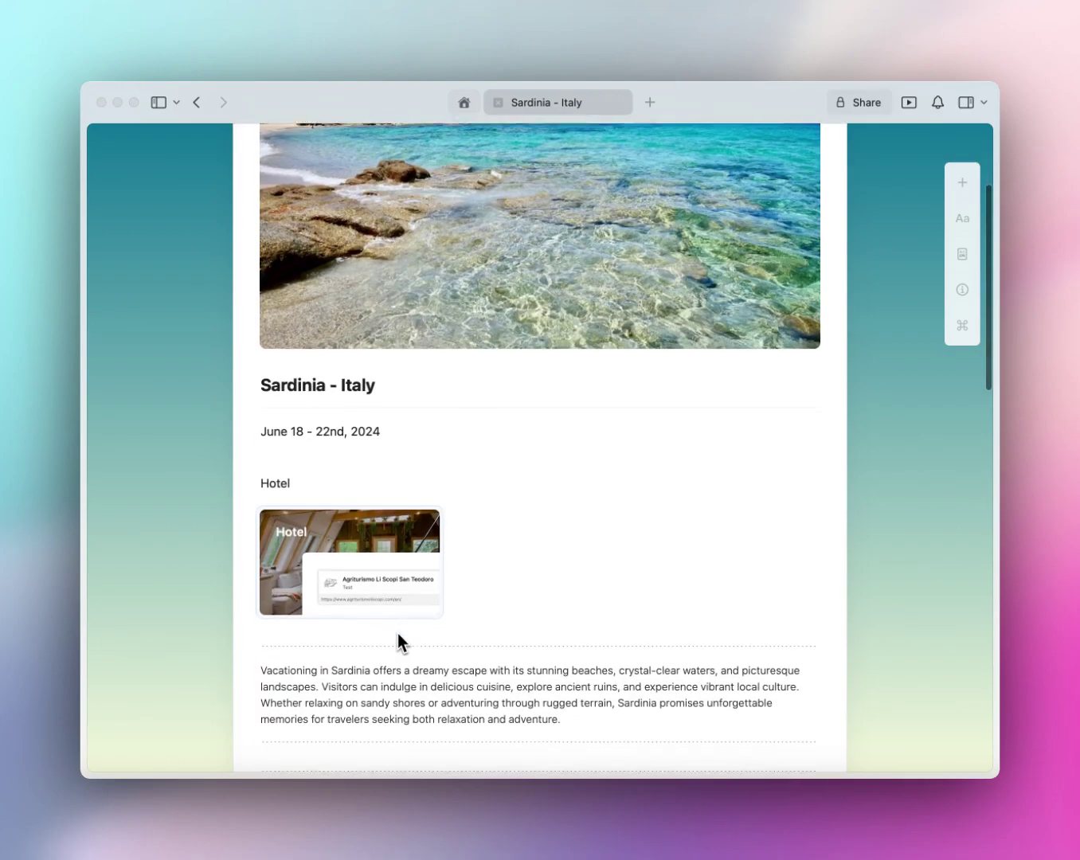
{"action": "scroll", "coordinate": [397, 633], "scroll_direction": "up", "scroll_amount": 2}
{"action": "scroll", "coordinate": [397, 632], "scroll_direction": "up", "scroll_amount": 3}
{"action": "scroll", "coordinate": [400, 634], "scroll_direction": "down", "scroll_amount": 2}
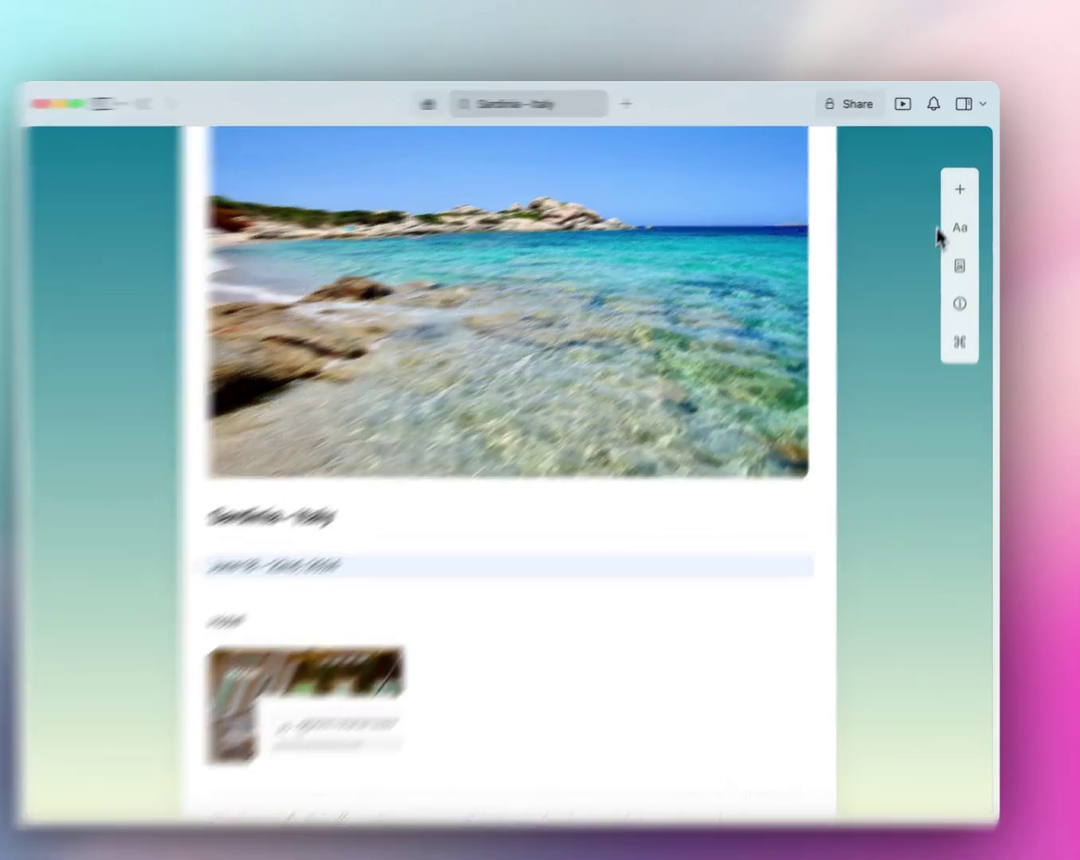
Try Subtitle, Title, Strong, Body and Caption on the date line, then settle on Heading
{"action": "left_click", "coordinate": [958, 229]}
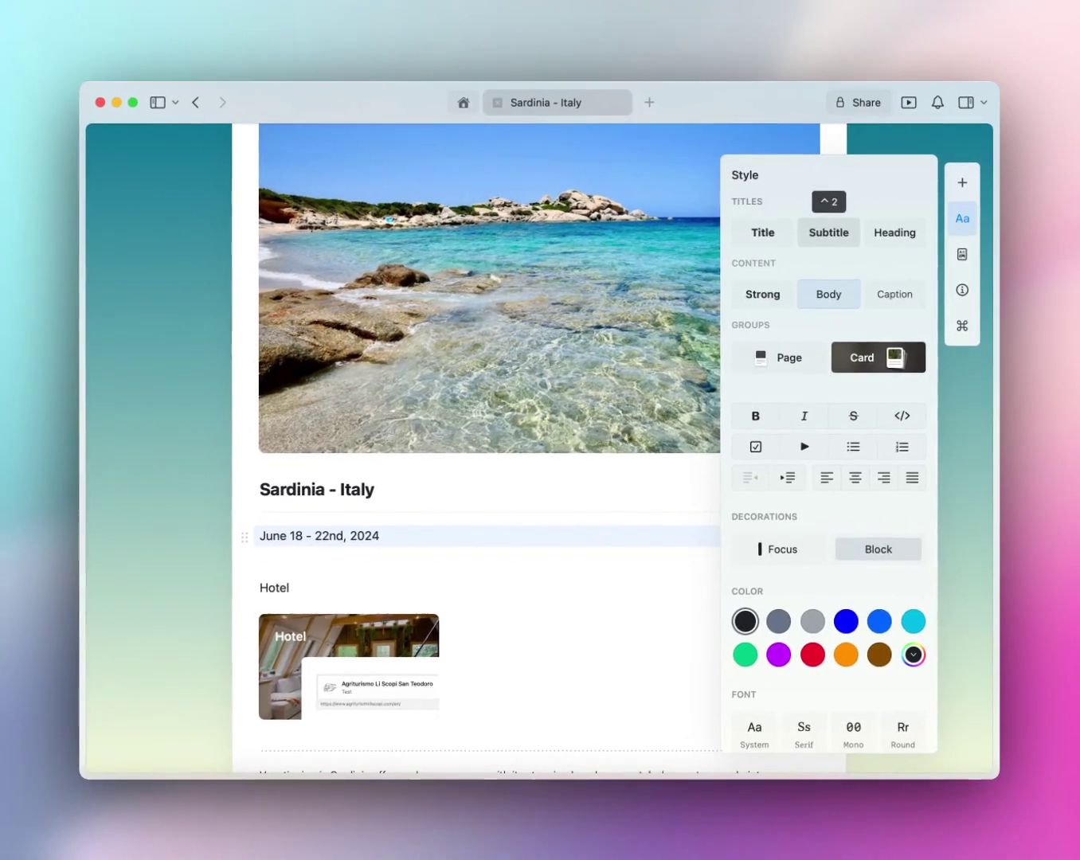
{"action": "left_click", "coordinate": [828, 234]}
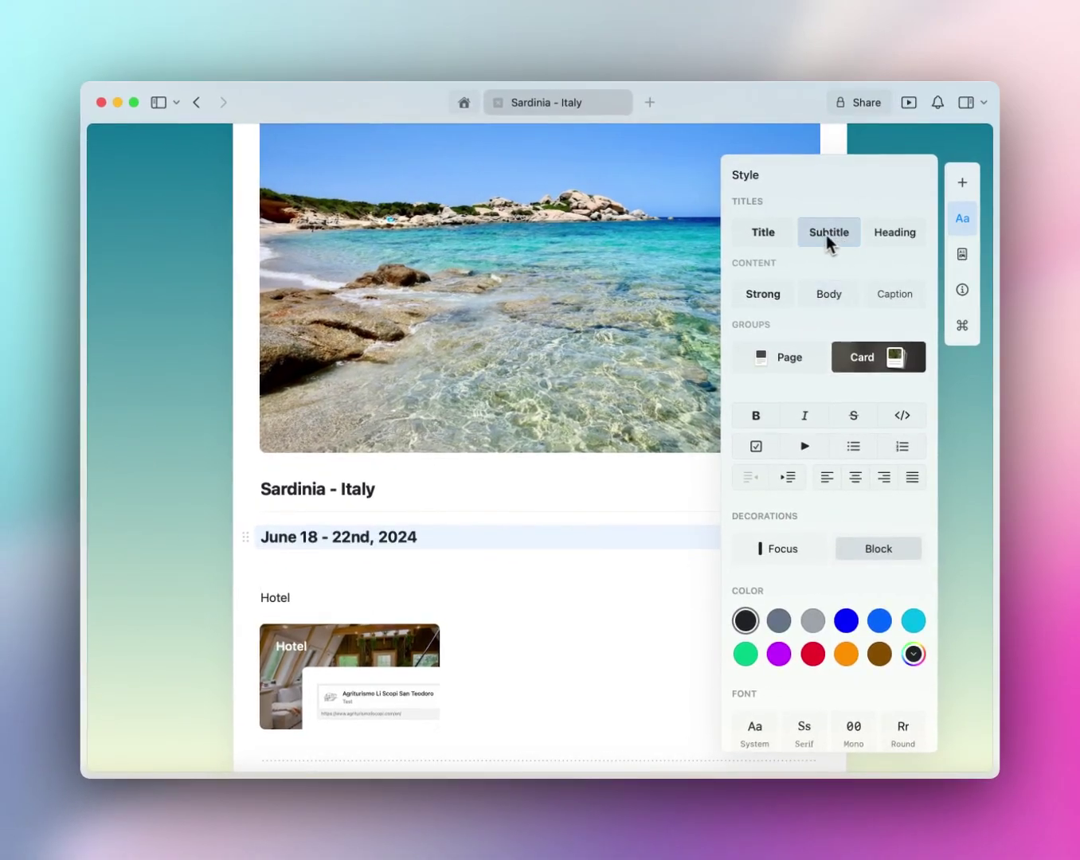
{"action": "left_click", "coordinate": [786, 232]}
{"action": "left_click", "coordinate": [888, 235]}
{"action": "left_click", "coordinate": [769, 301]}
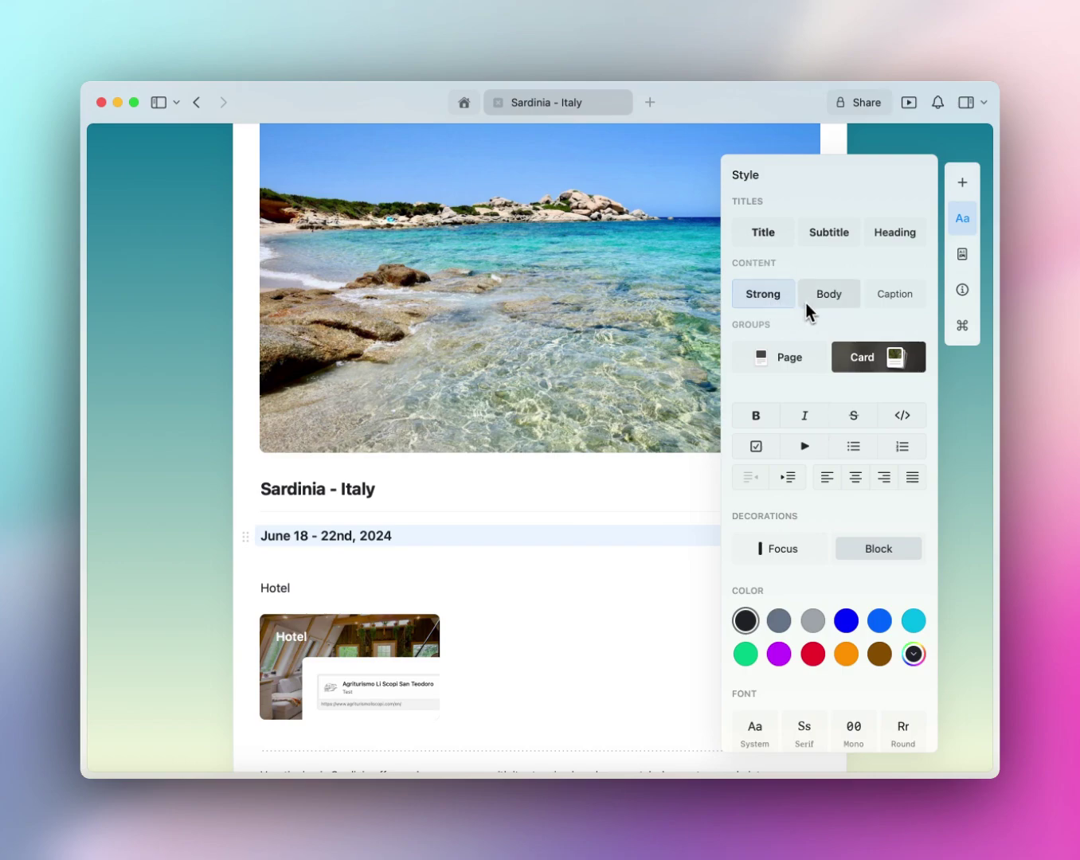
{"action": "left_click", "coordinate": [806, 303]}
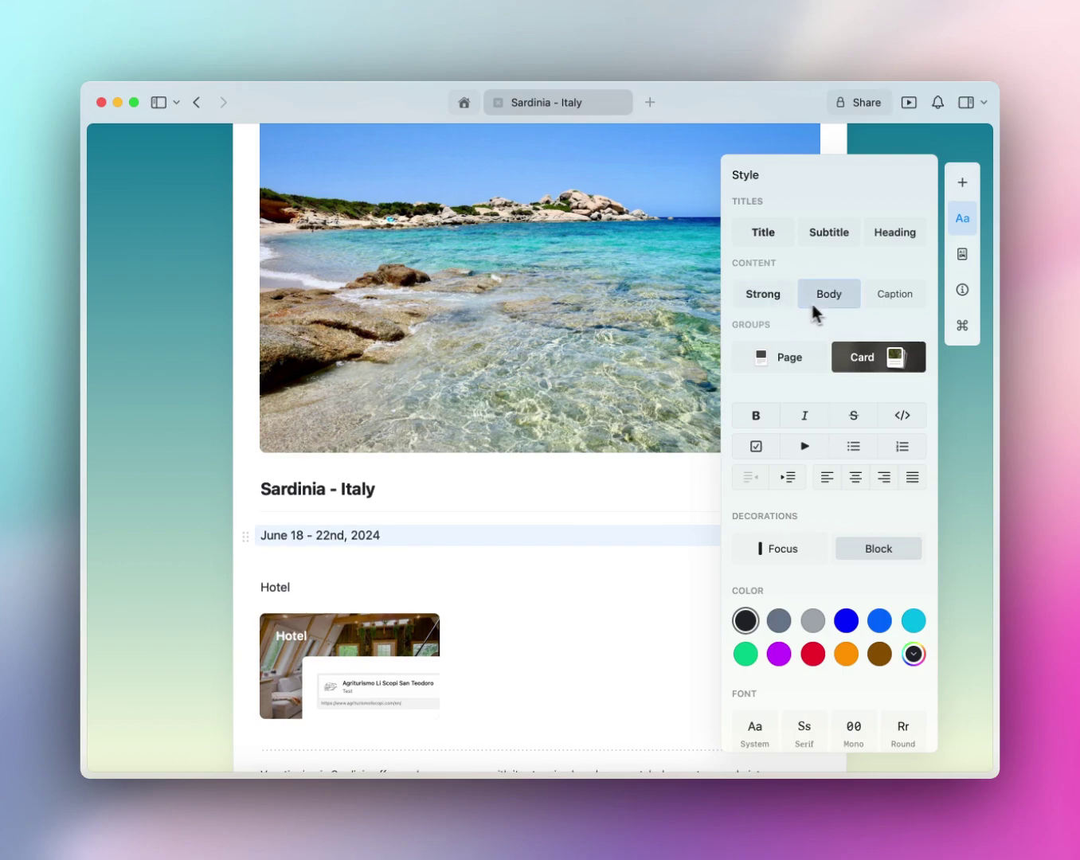
{"action": "left_click", "coordinate": [908, 293]}
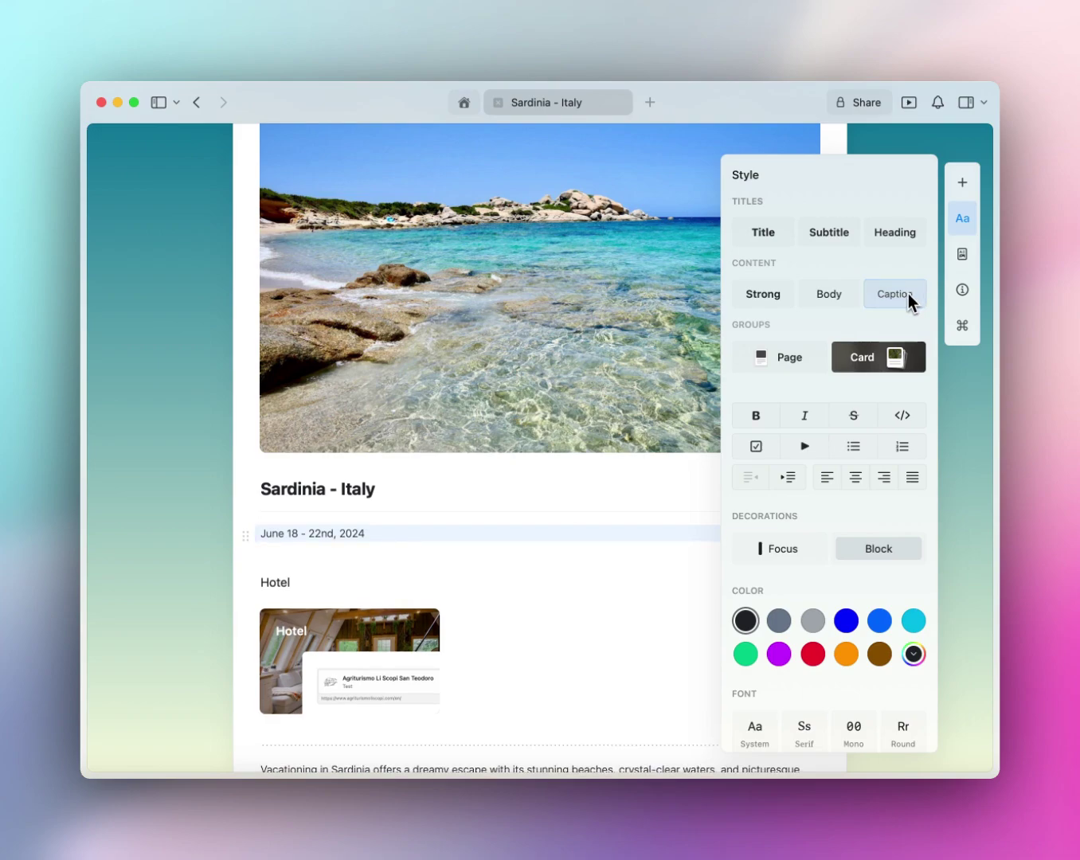
{"action": "left_click", "coordinate": [905, 239]}
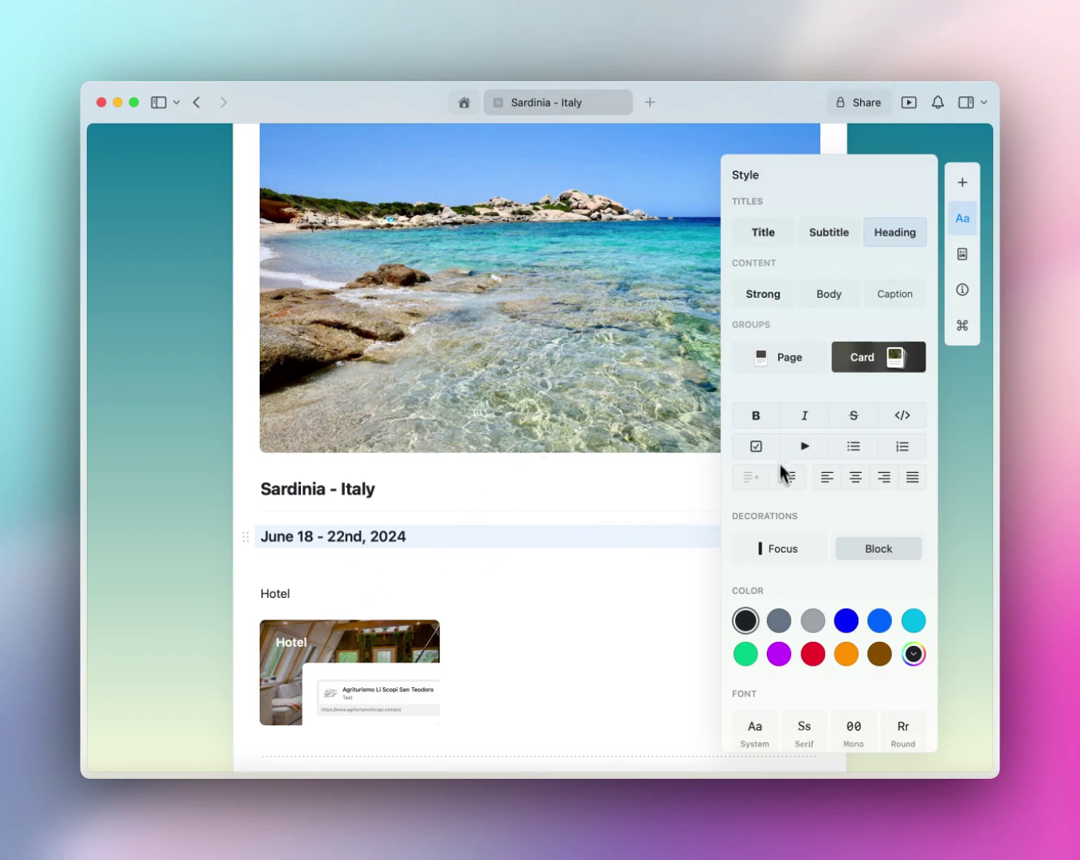
Make the date line bold, adding then removing italic, strikethrough and code formatting
{"action": "left_click", "coordinate": [759, 423]}
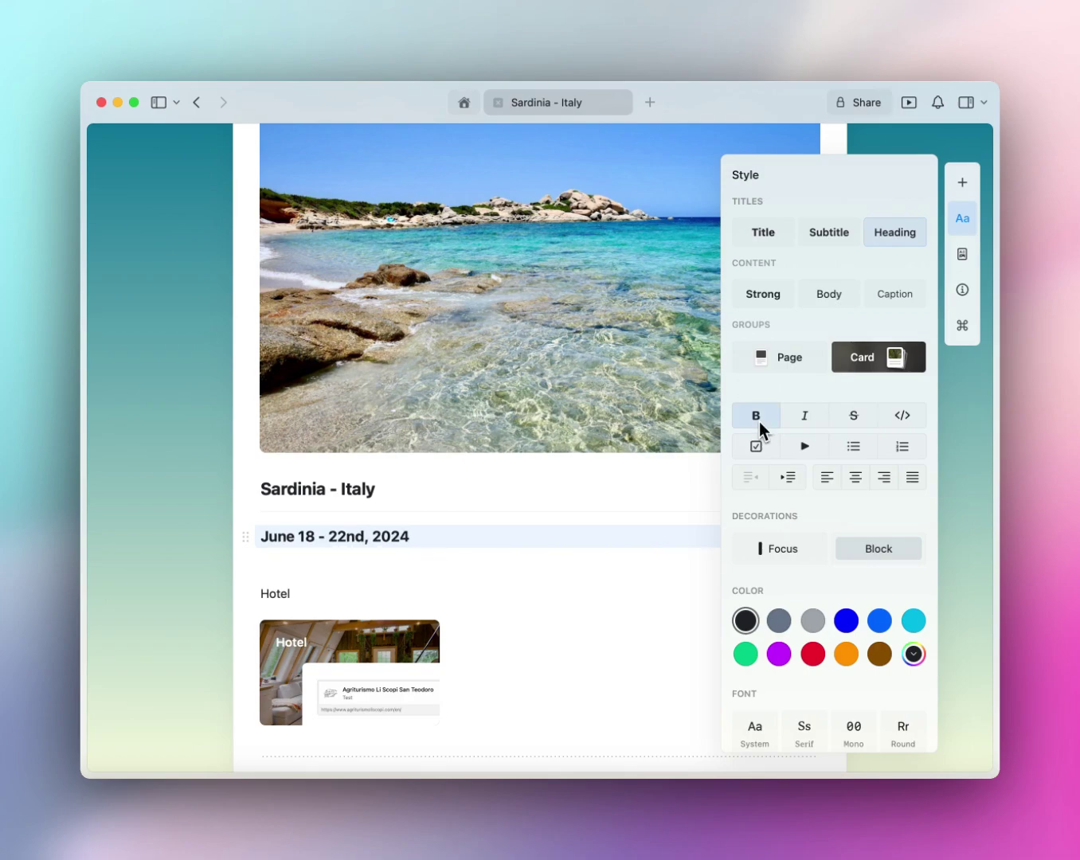
{"action": "left_click", "coordinate": [814, 420]}
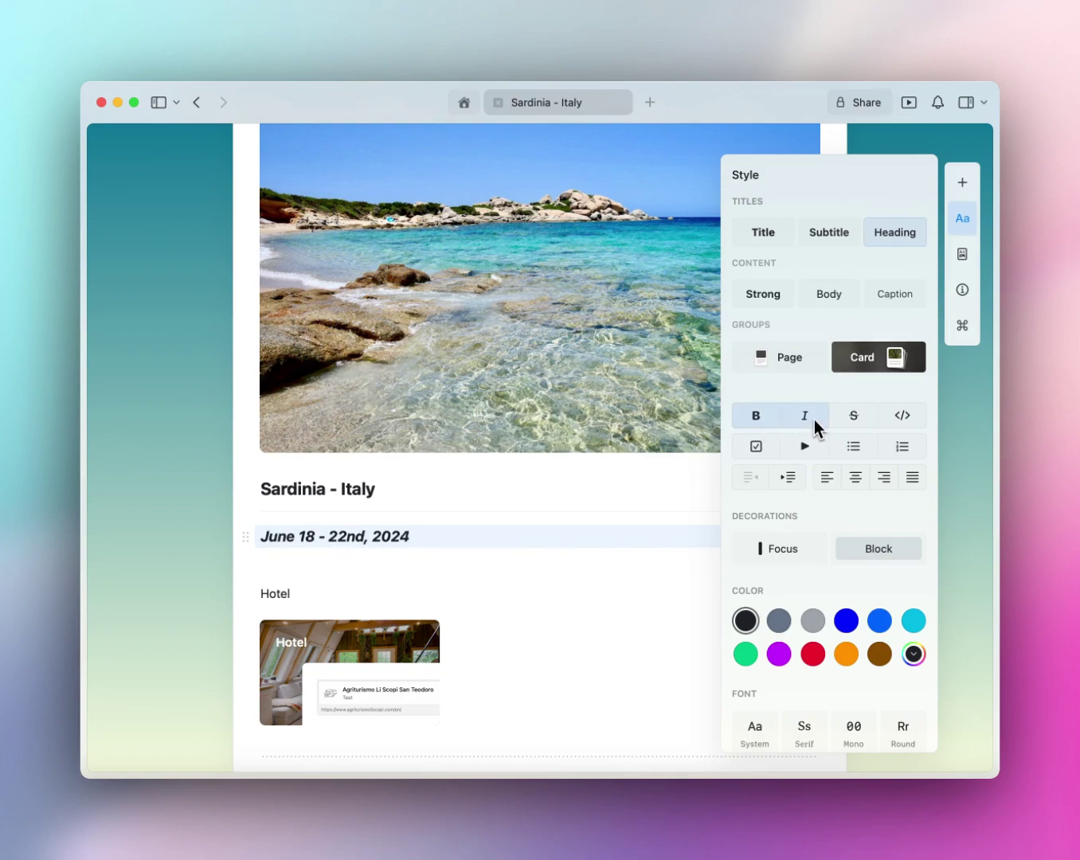
{"action": "left_click", "coordinate": [853, 419]}
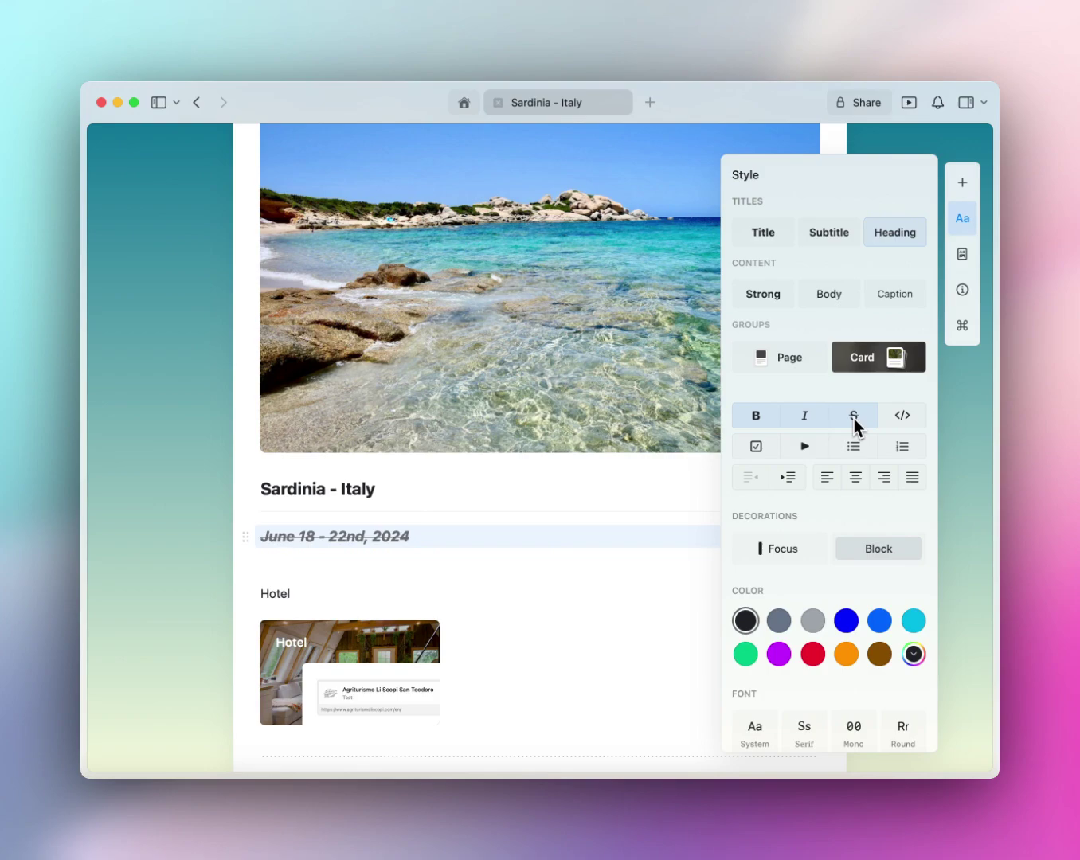
{"action": "left_click", "coordinate": [903, 420]}
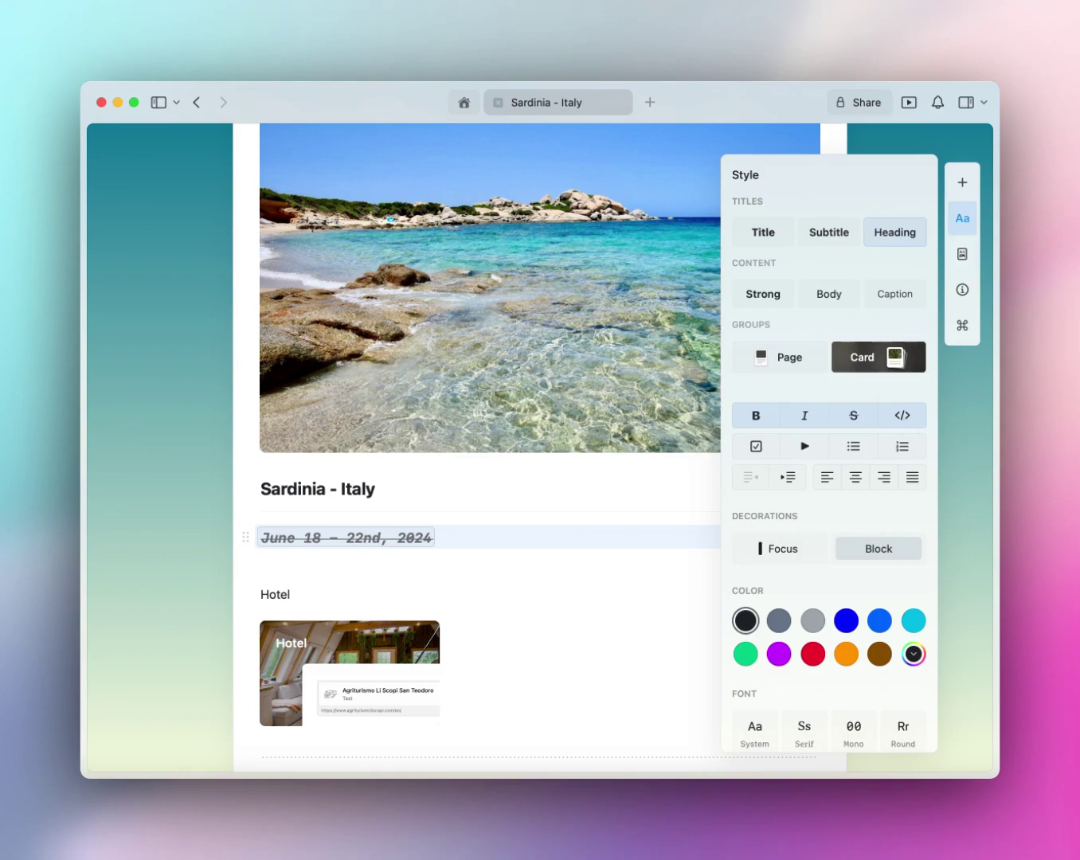
{"action": "left_click", "coordinate": [905, 420]}
{"action": "left_click", "coordinate": [855, 411]}
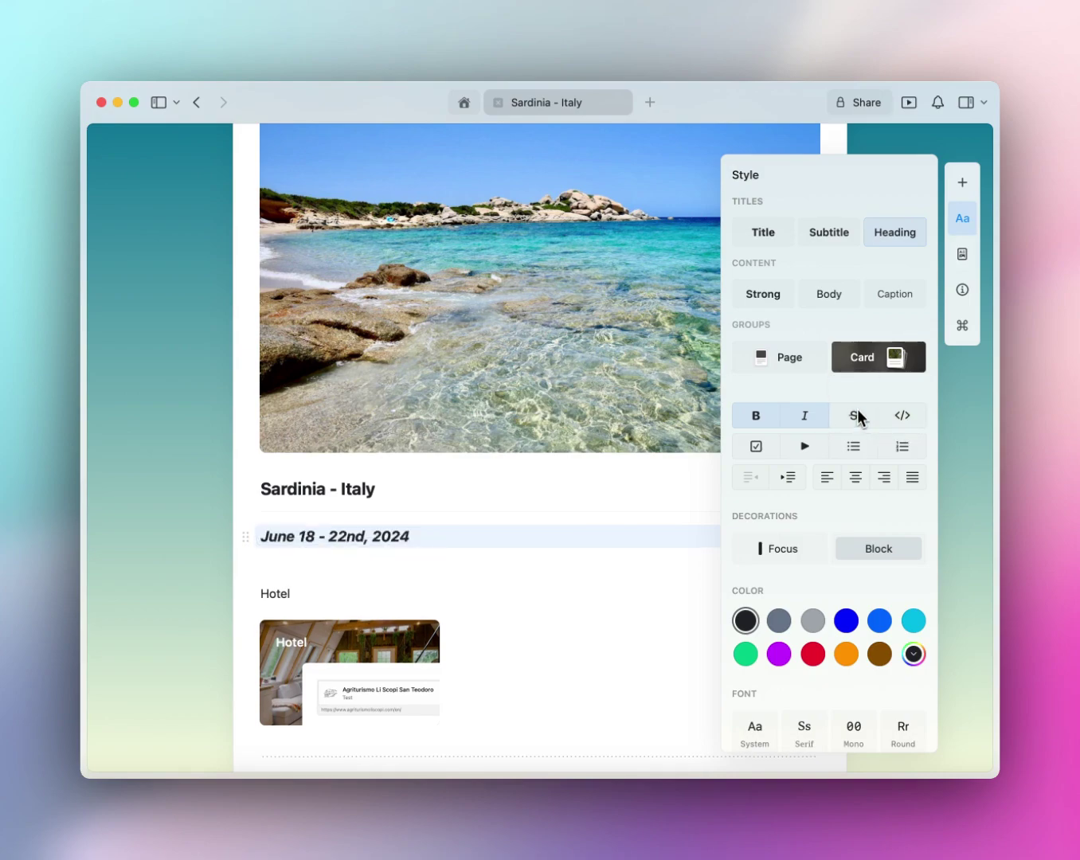
{"action": "left_click", "coordinate": [813, 408]}
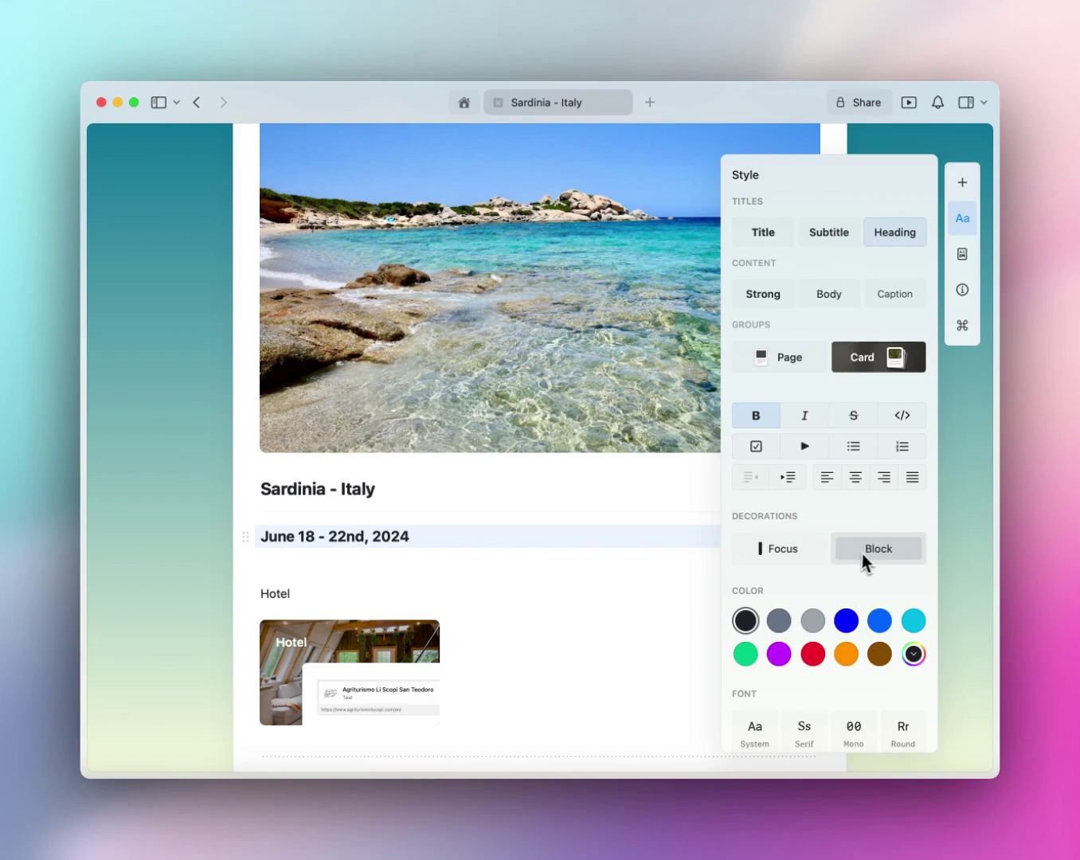
Add Focus and Block decorations to the date line and colour it light blue
{"action": "left_click", "coordinate": [797, 548]}
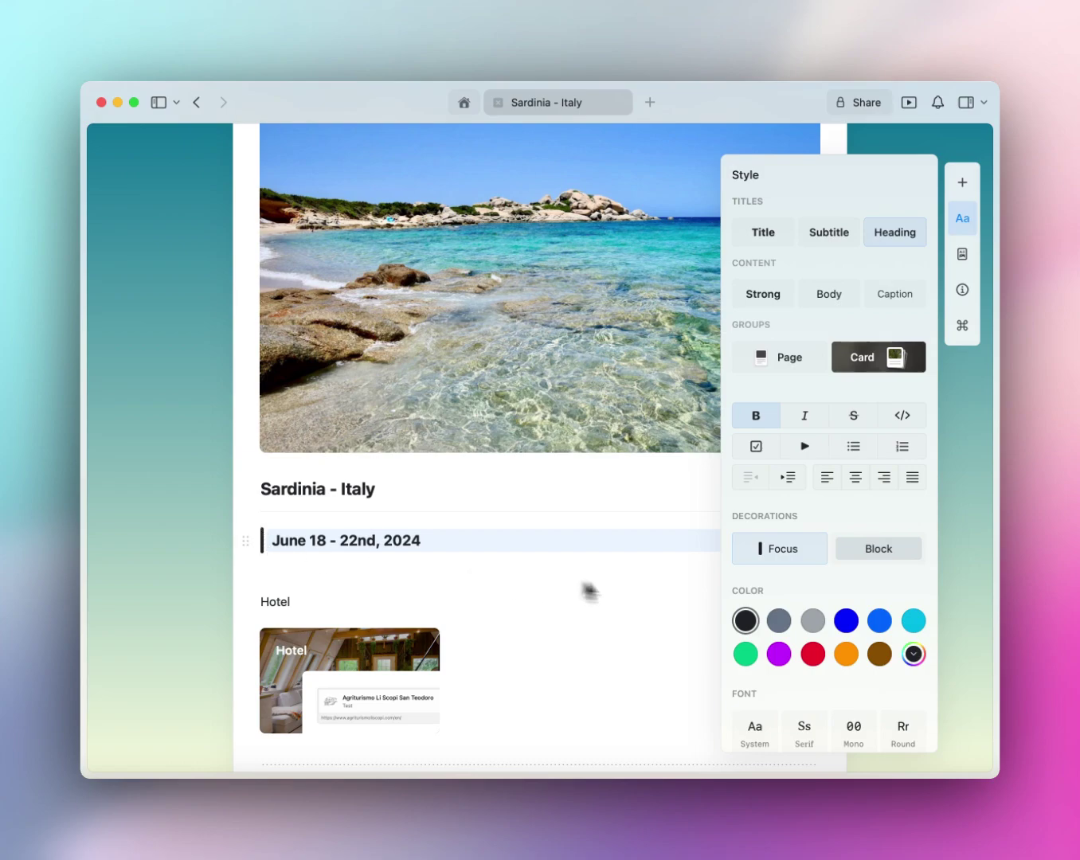
{"action": "left_click", "coordinate": [843, 558]}
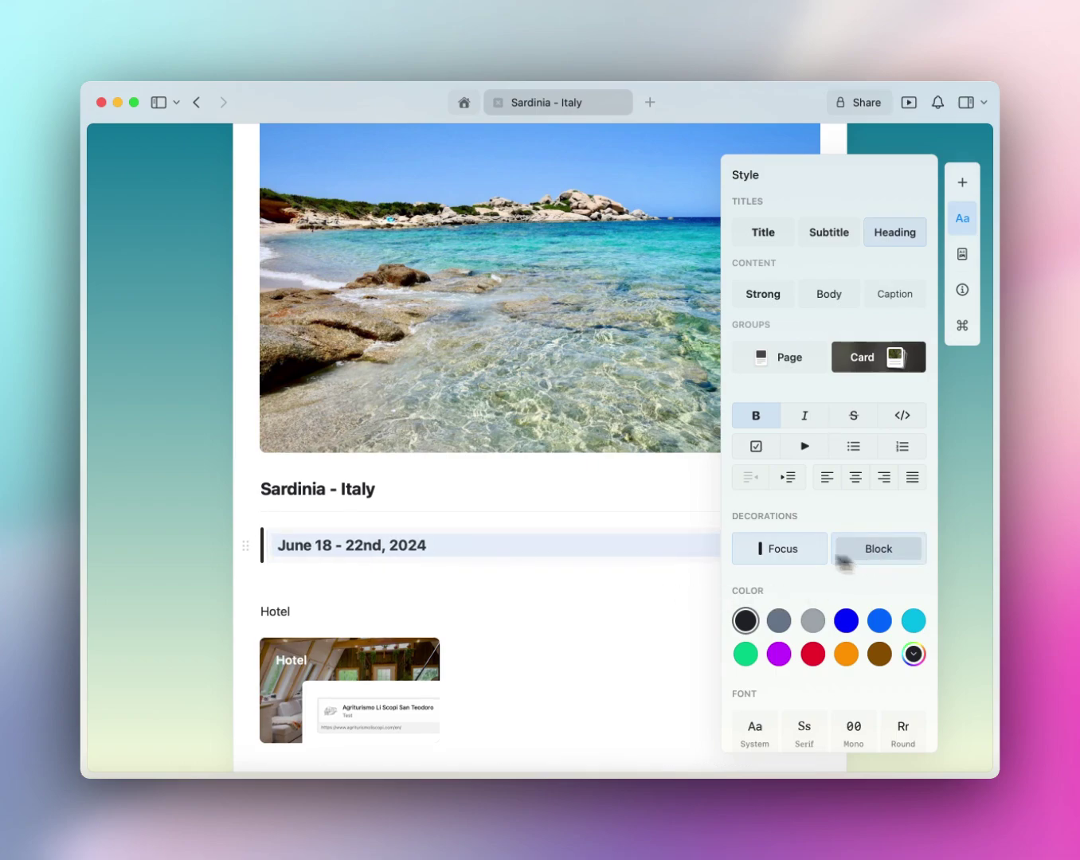
{"action": "left_click", "coordinate": [619, 579]}
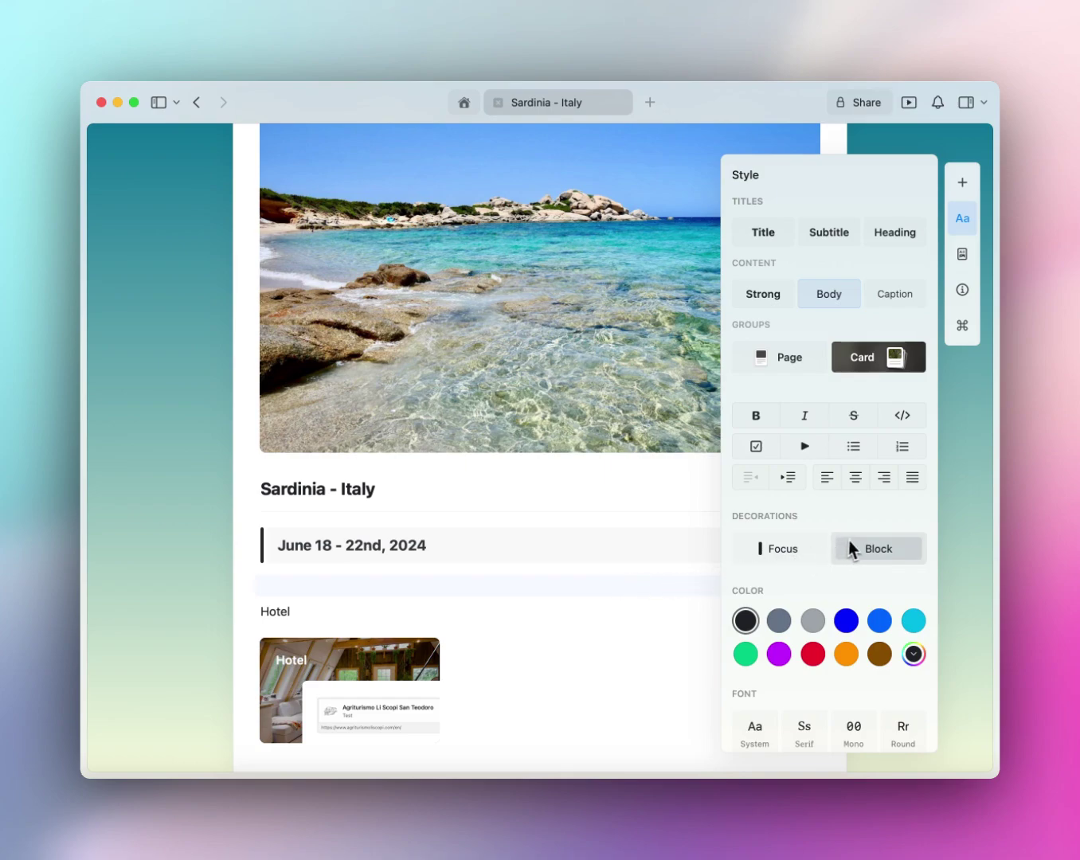
{"action": "left_click", "coordinate": [245, 545]}
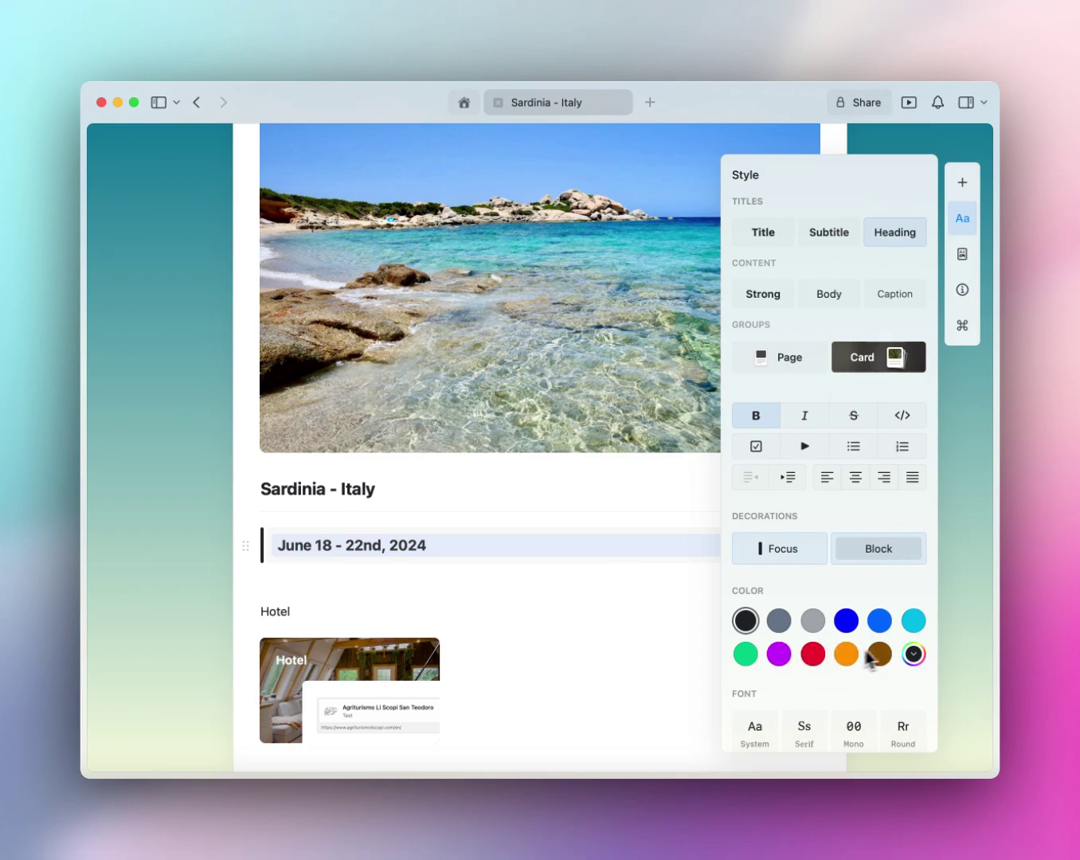
{"action": "left_click", "coordinate": [846, 620]}
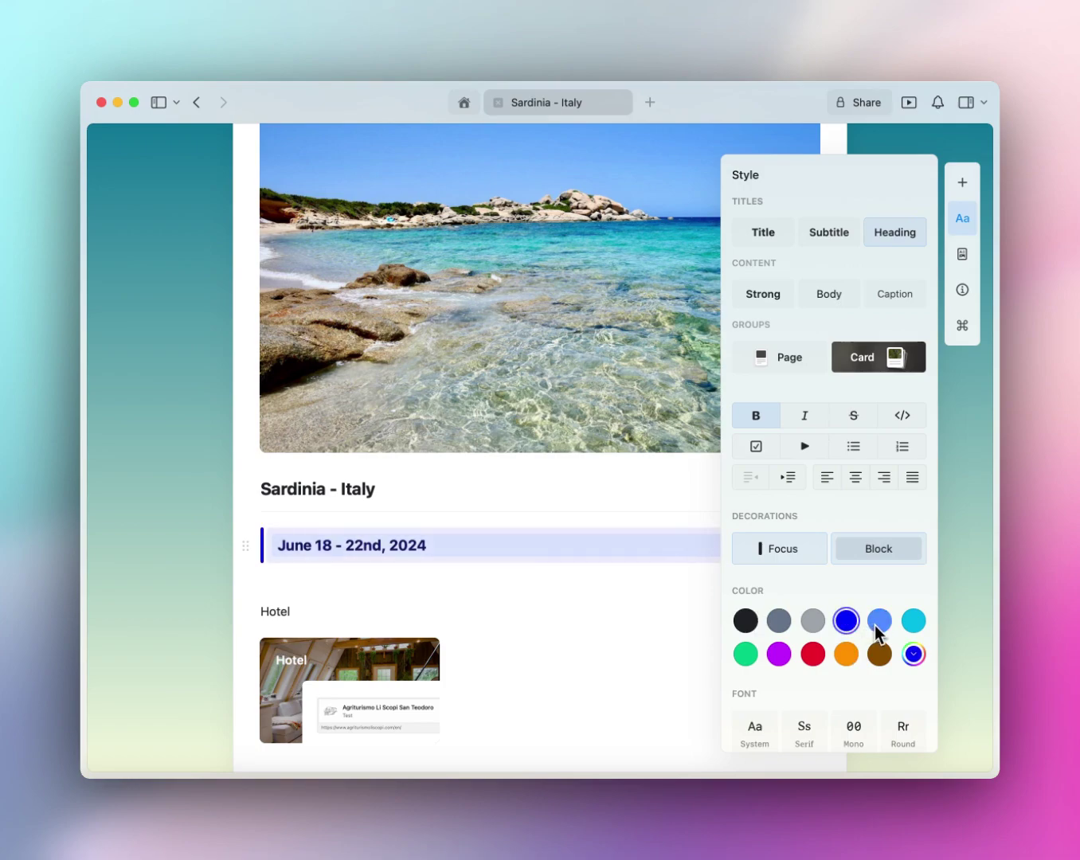
{"action": "left_click", "coordinate": [875, 625]}
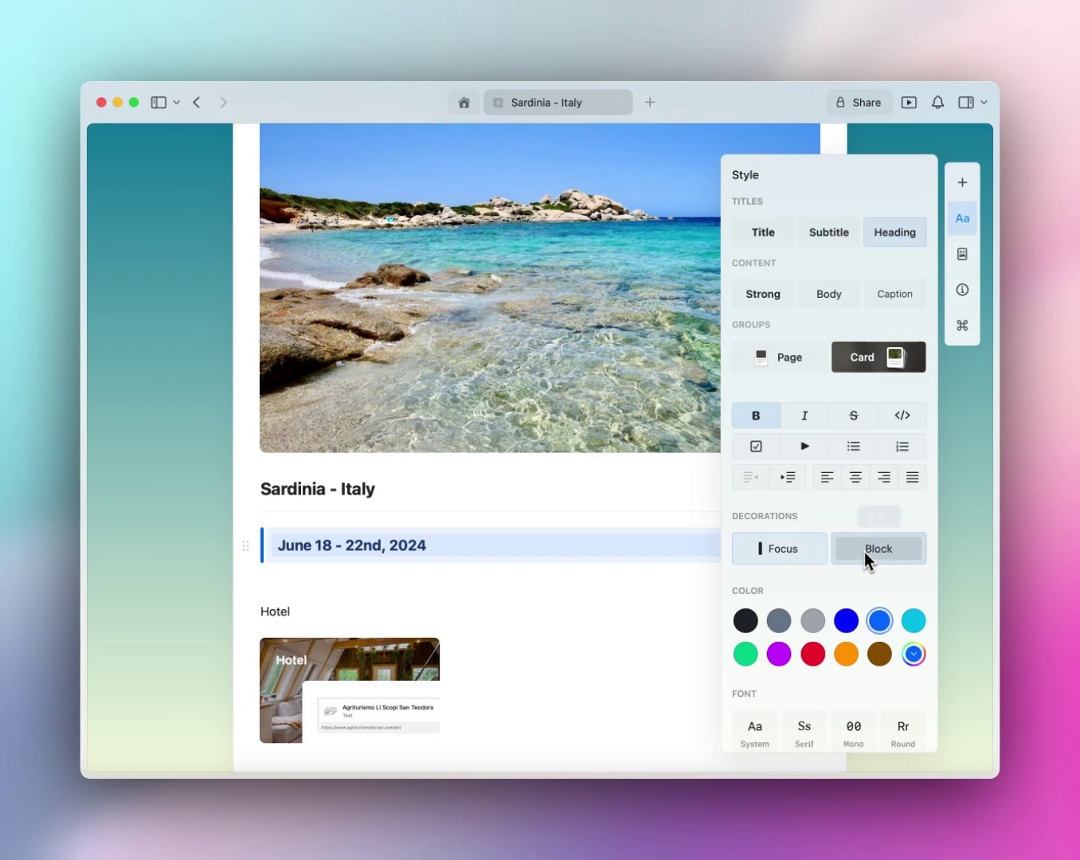
Set the date block's accent colour to cyan from the custom colour grid, after trying aqua
{"action": "left_click", "coordinate": [917, 655]}
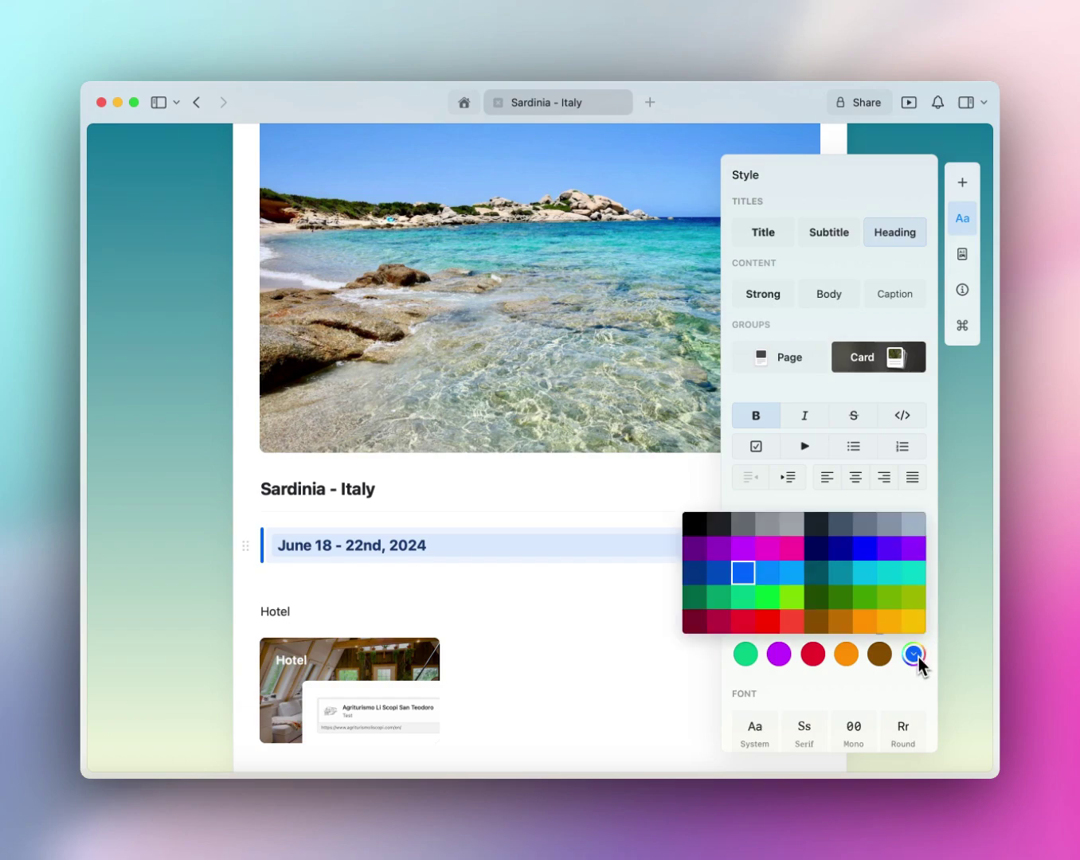
{"action": "left_click", "coordinate": [842, 579]}
{"action": "left_click", "coordinate": [860, 579]}
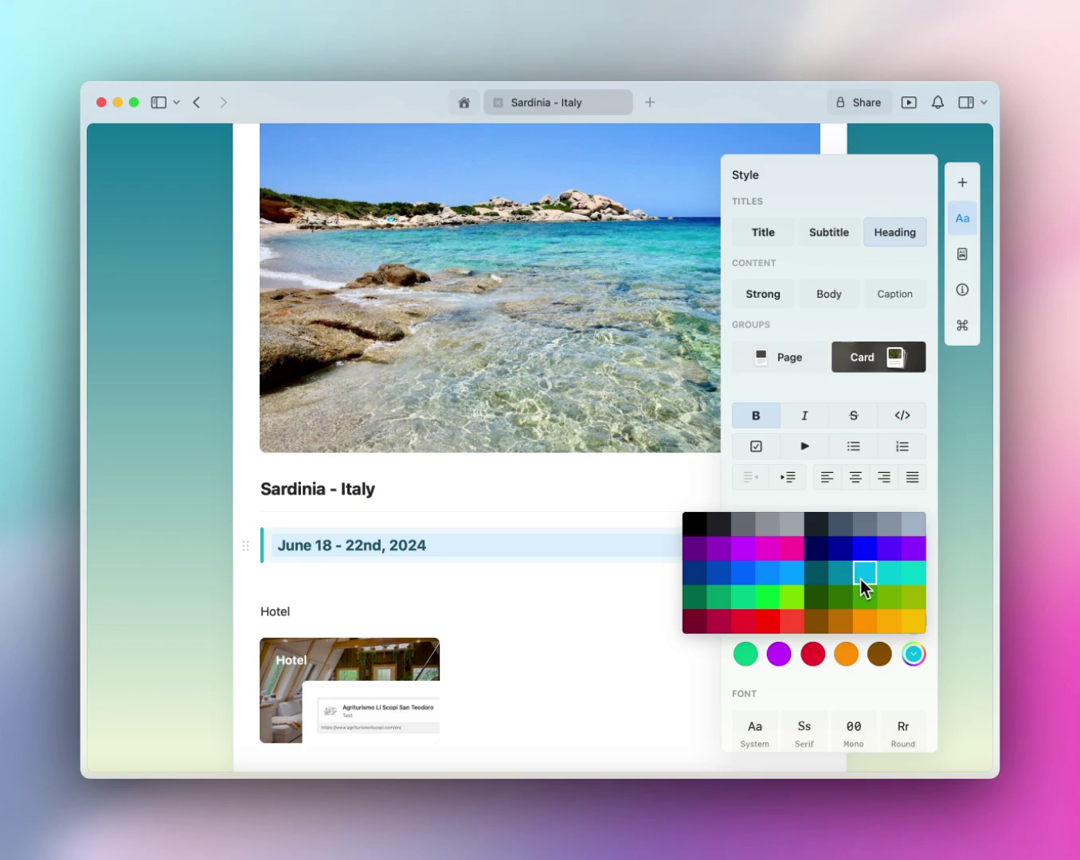
{"action": "left_click", "coordinate": [911, 579]}
{"action": "left_click", "coordinate": [874, 580]}
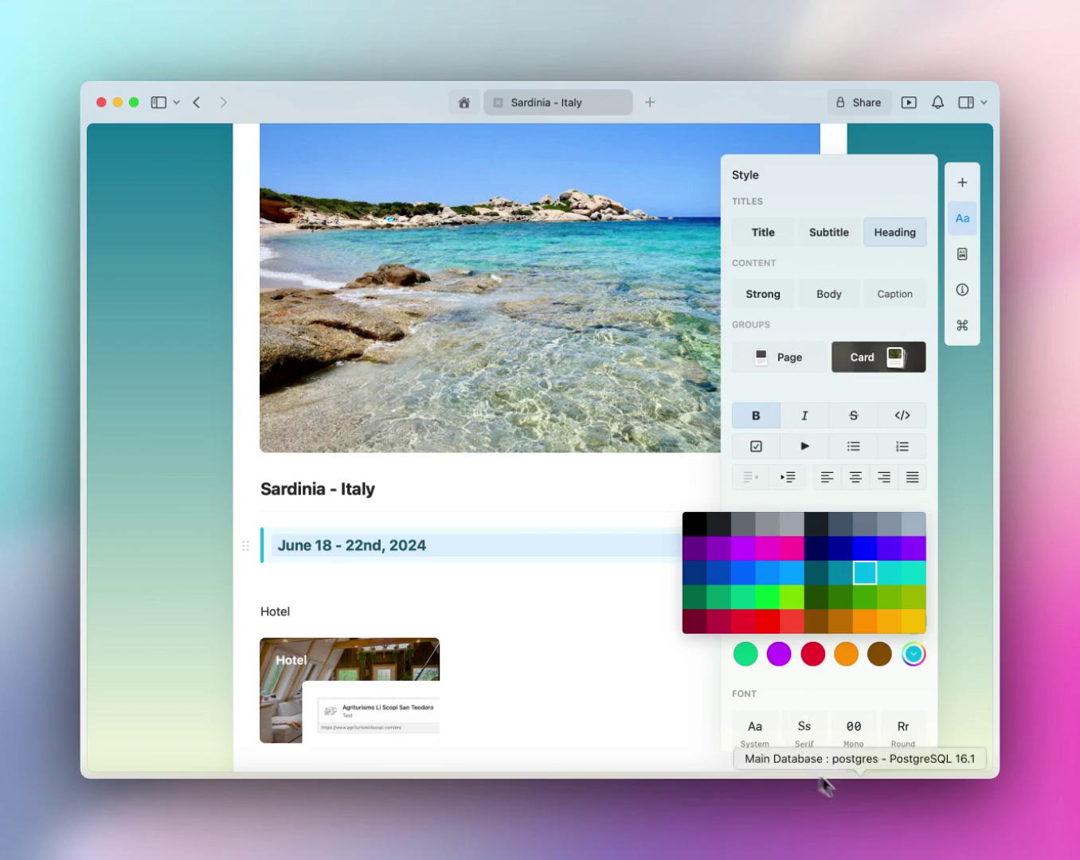
{"action": "left_click", "coordinate": [914, 656]}
{"action": "left_click", "coordinate": [560, 610]}
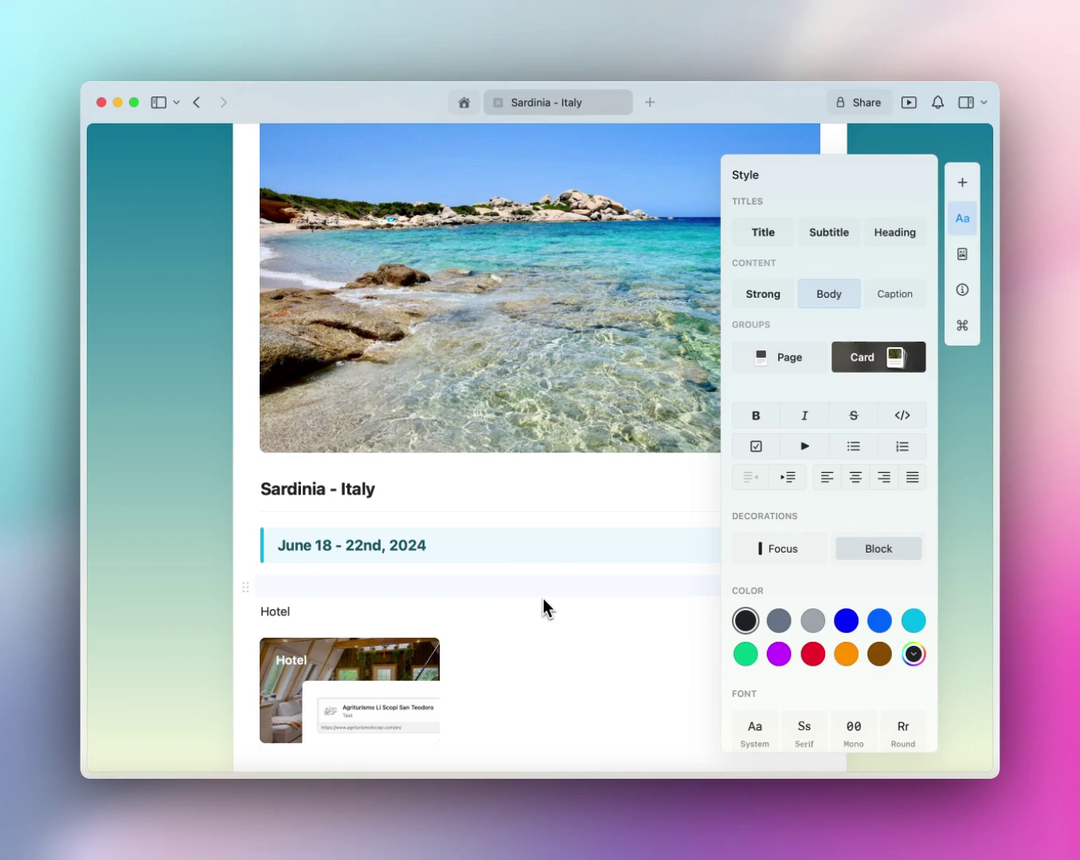
{"action": "left_click", "coordinate": [958, 231]}
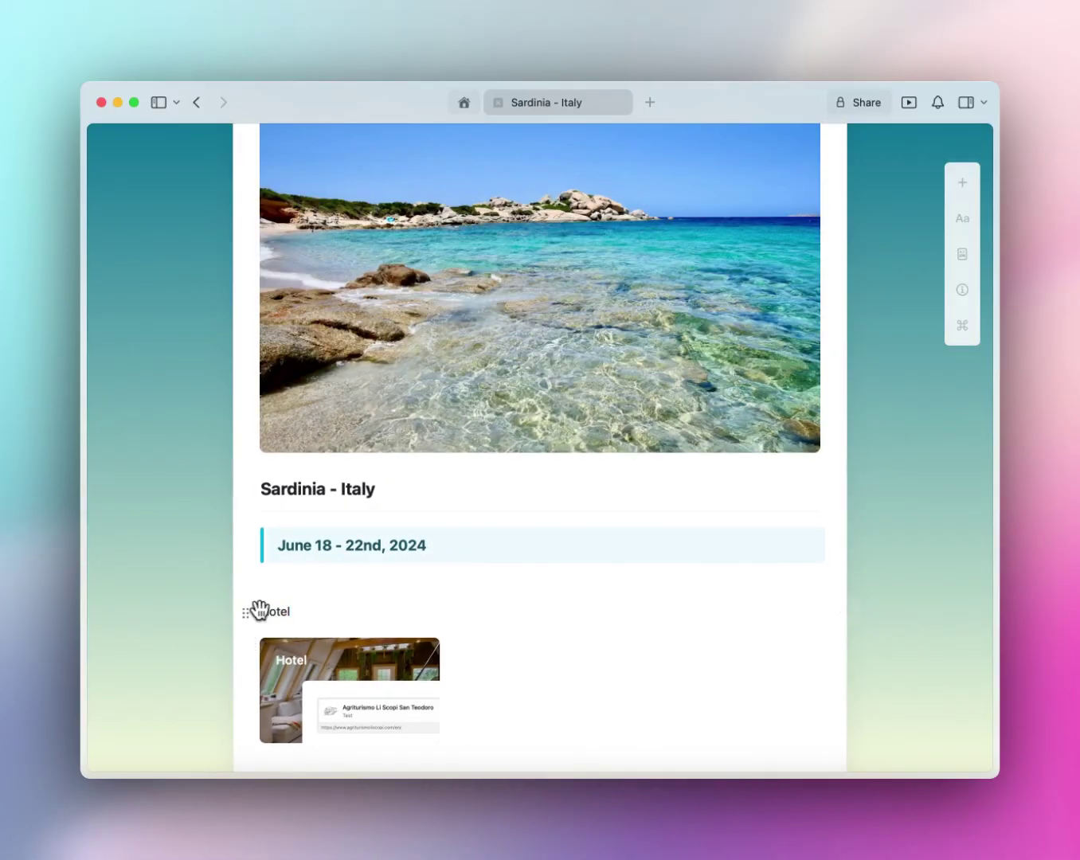
Select the Hotel block and style it as Subtitle, after briefly trying Title
{"action": "left_click_drag", "start_coordinate": [250, 611], "coordinate": [466, 579]}
{"action": "left_click", "coordinate": [962, 222]}
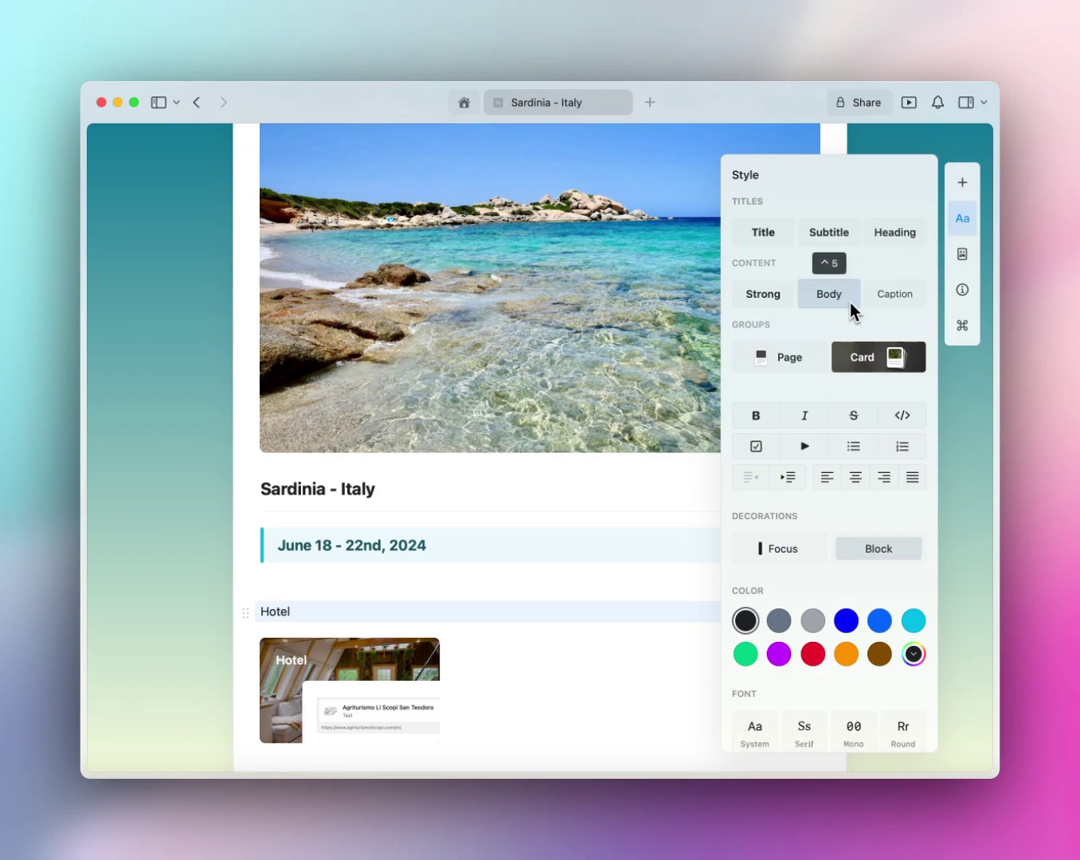
{"action": "left_click", "coordinate": [828, 235]}
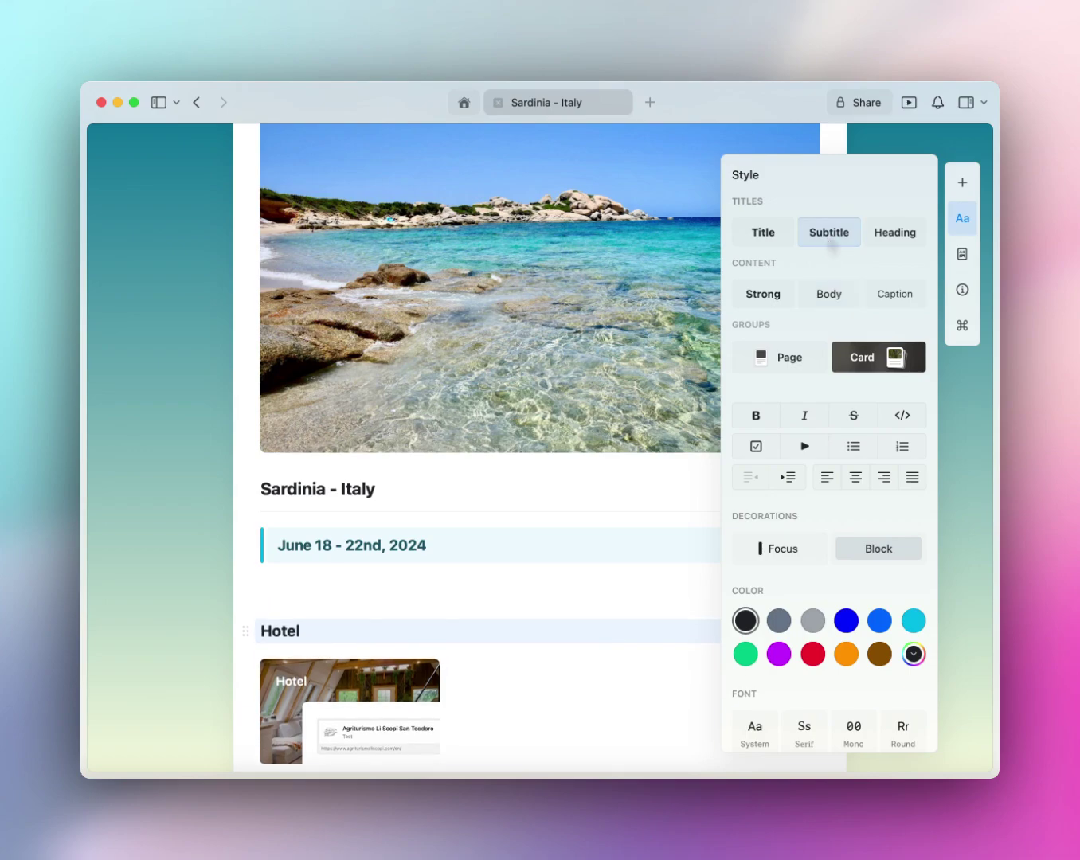
{"action": "left_click", "coordinate": [778, 237]}
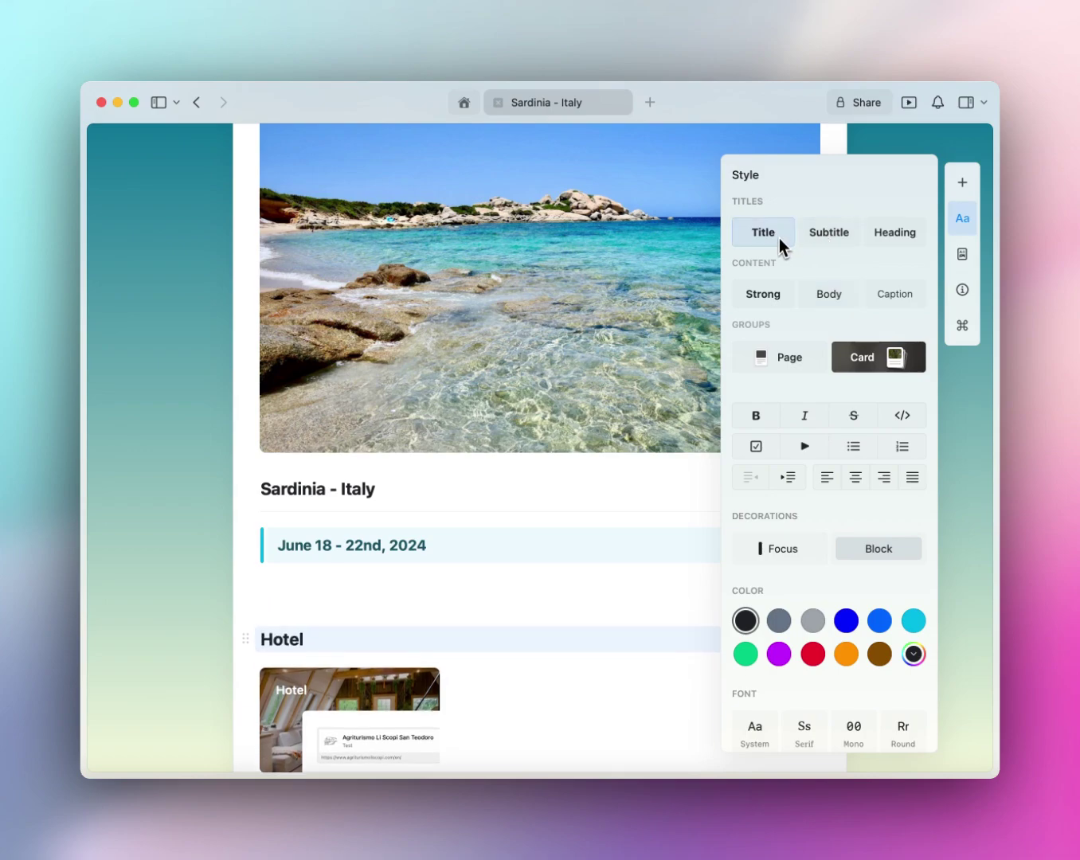
{"action": "left_click", "coordinate": [828, 239]}
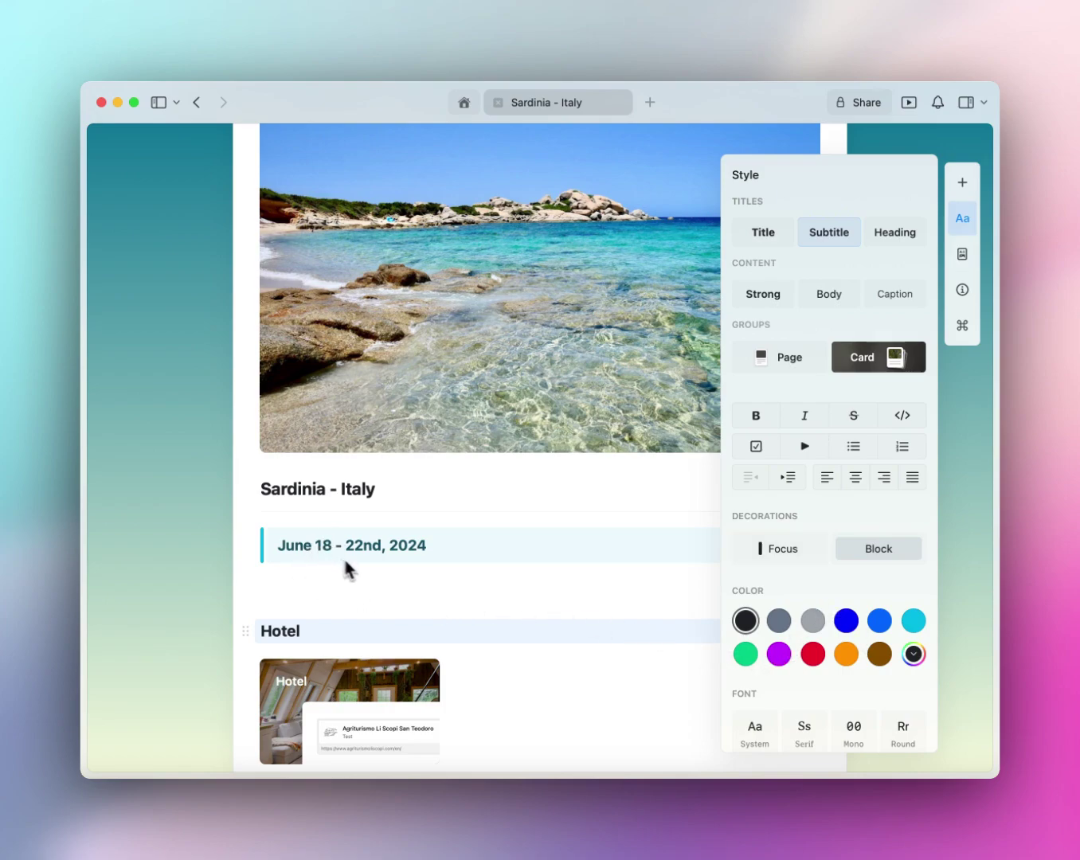
{"action": "left_click", "coordinate": [703, 595]}
{"action": "scroll", "coordinate": [446, 645], "scroll_direction": "down", "scroll_amount": 1}
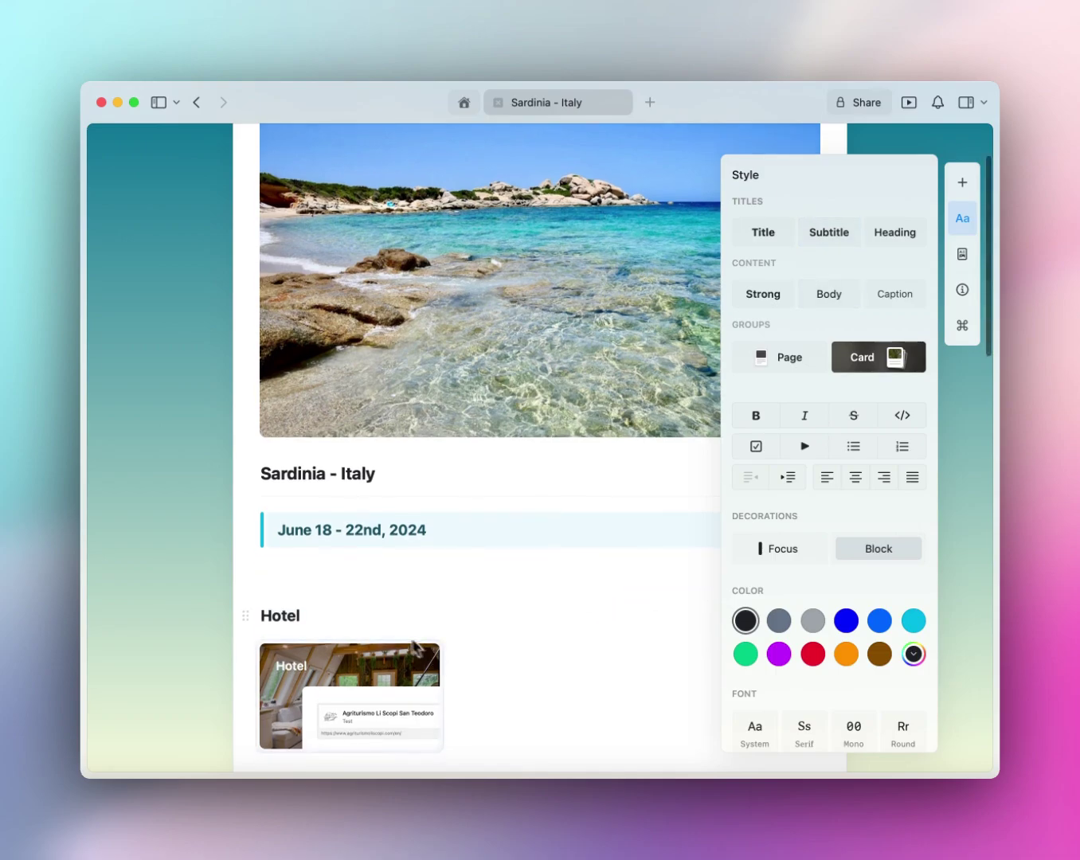
{"action": "left_click", "coordinate": [960, 221]}
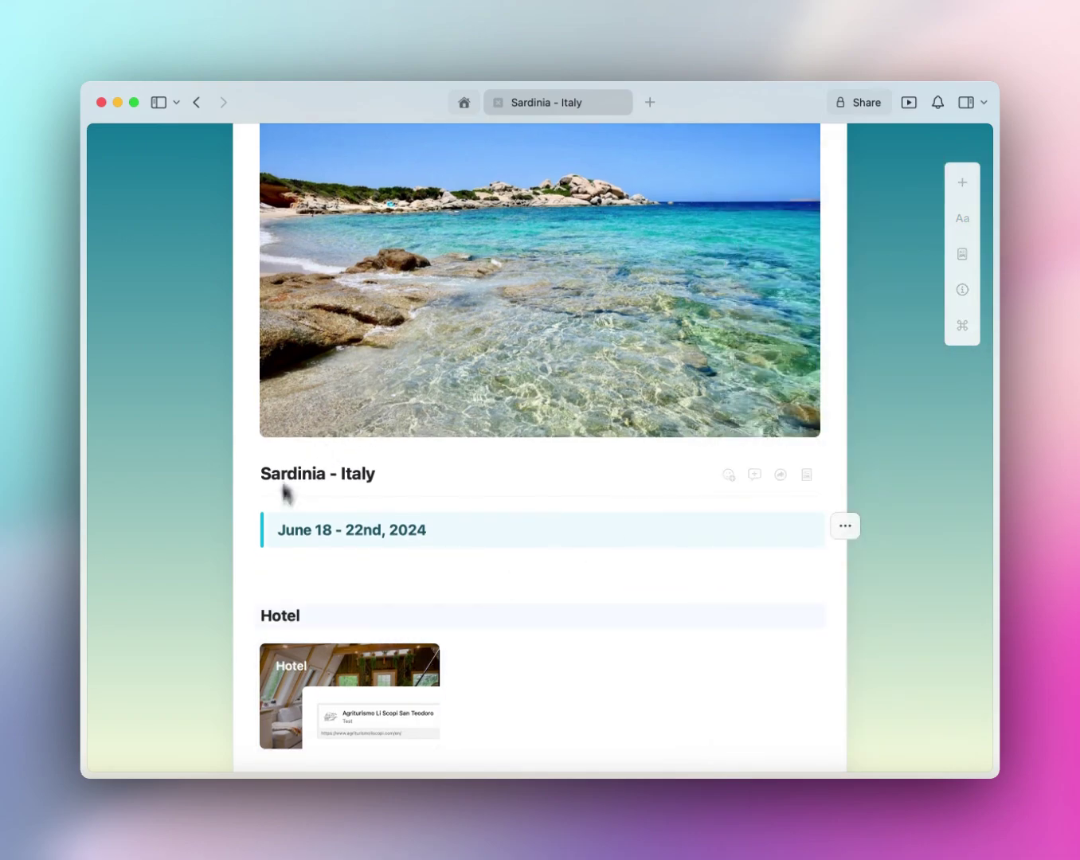
Select the word Hotel and make it bold with the blue-purple gradient colour
{"action": "left_click", "coordinate": [321, 622]}
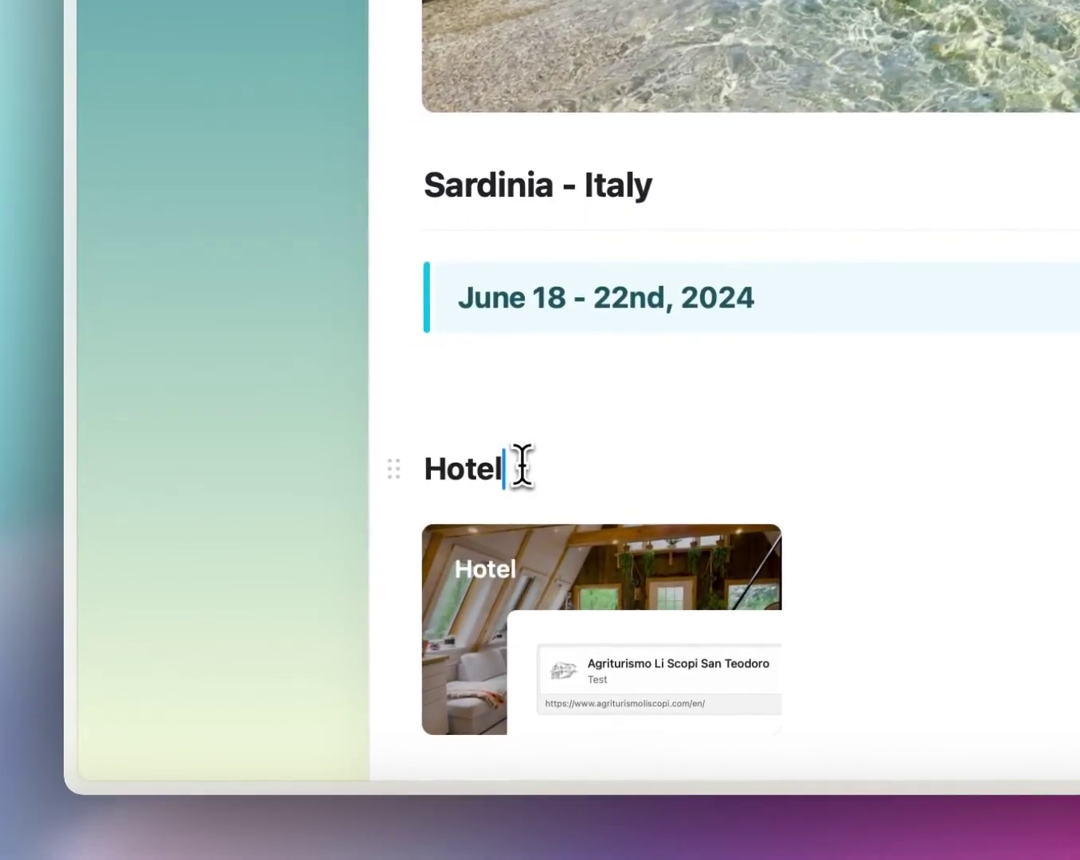
{"action": "left_click_drag", "start_coordinate": [522, 466], "coordinate": [429, 466]}
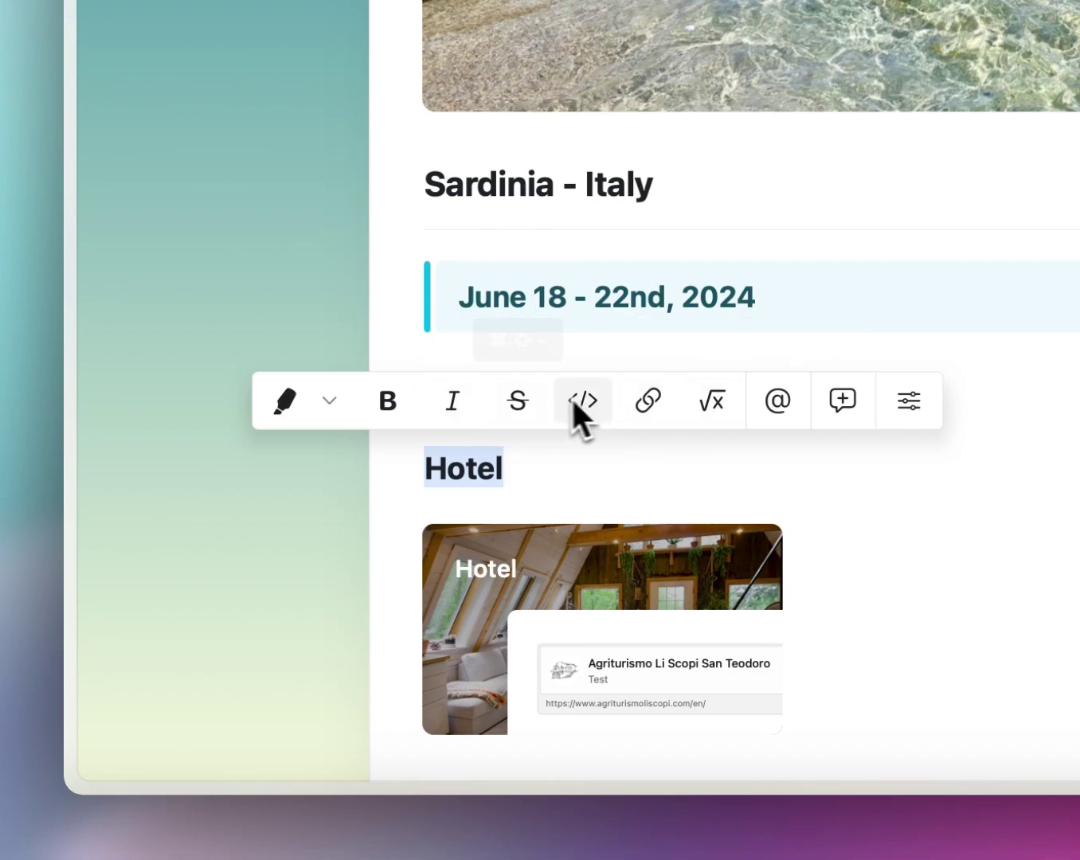
{"action": "left_click", "coordinate": [335, 399]}
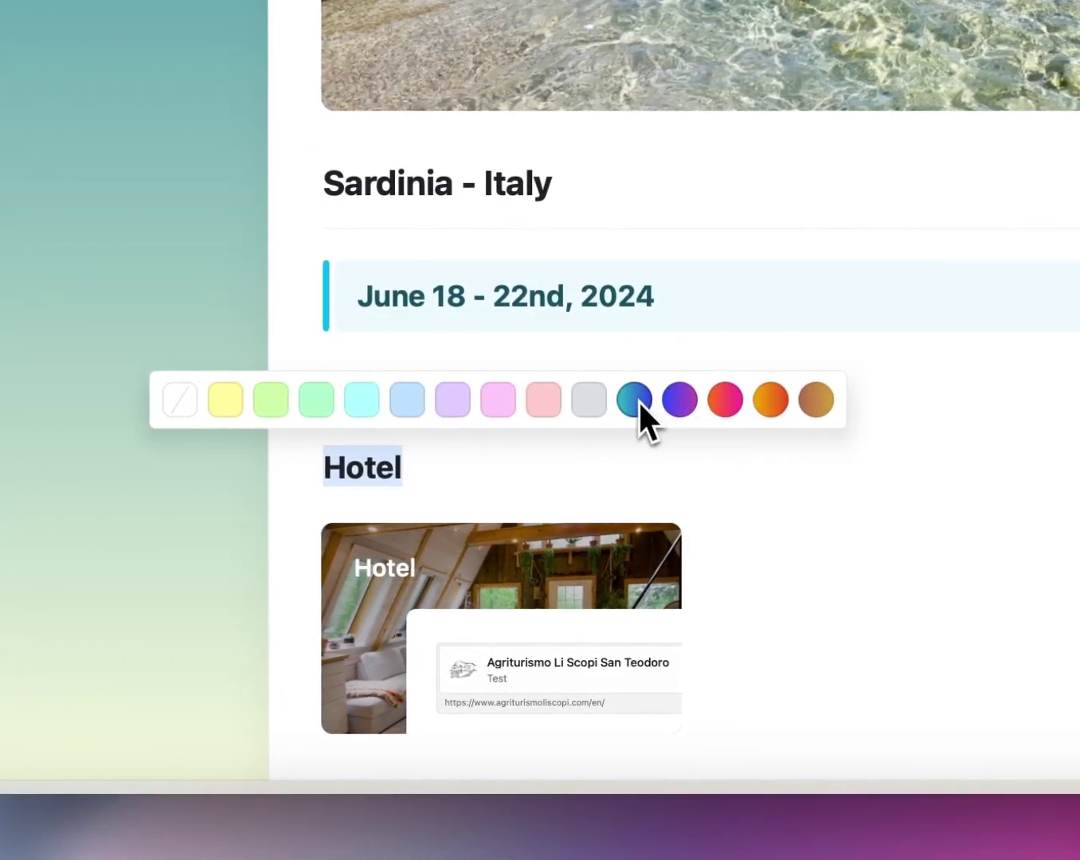
{"action": "left_click", "coordinate": [684, 406]}
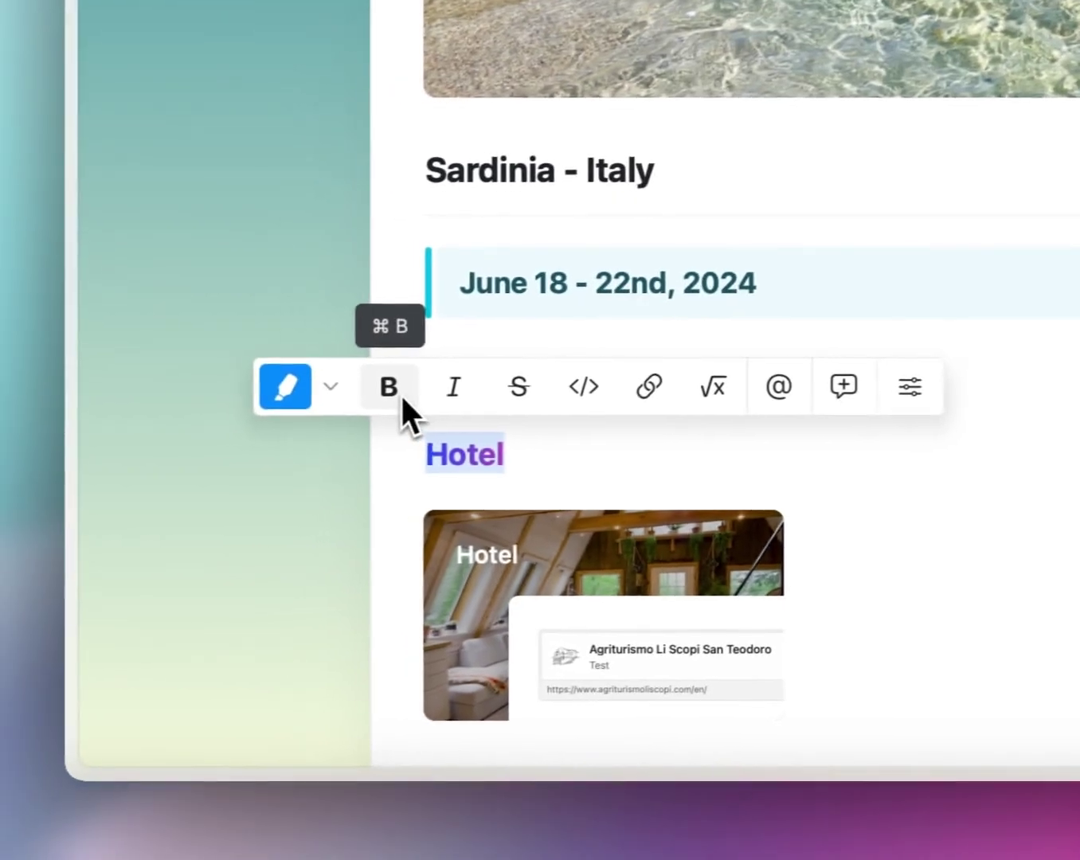
{"action": "left_click", "coordinate": [398, 391]}
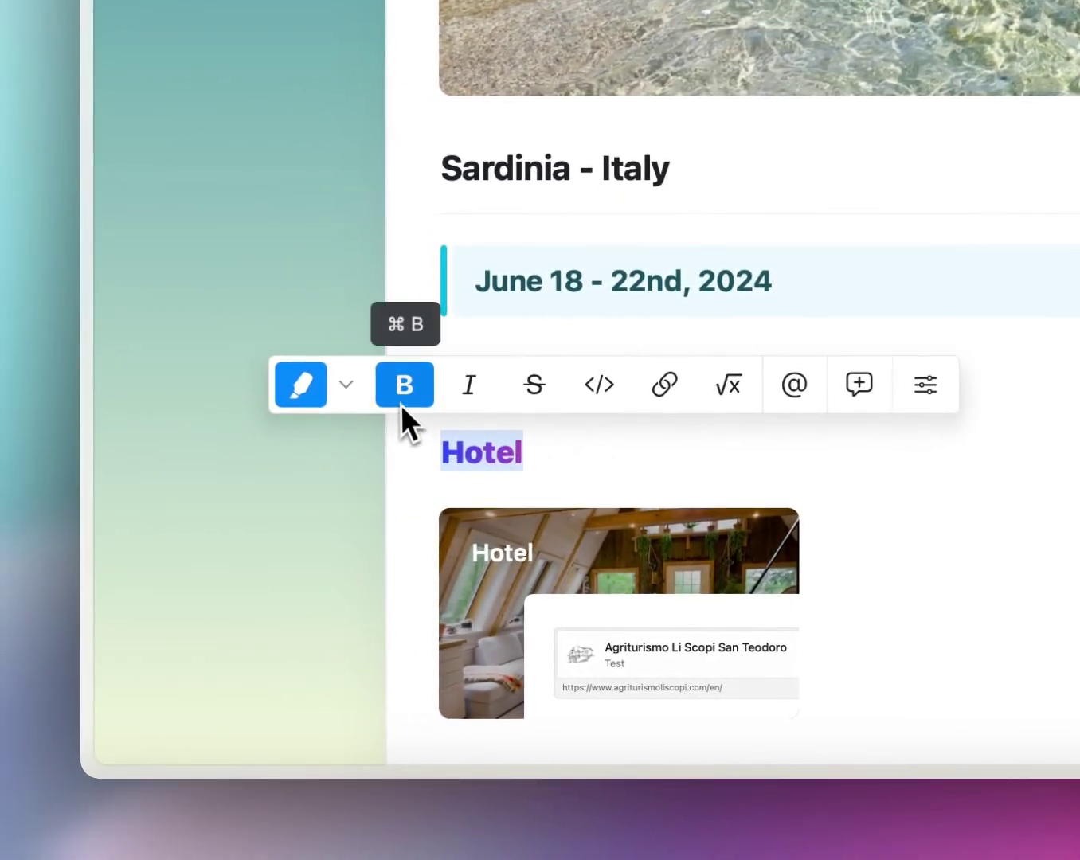
{"action": "left_click", "coordinate": [646, 474]}
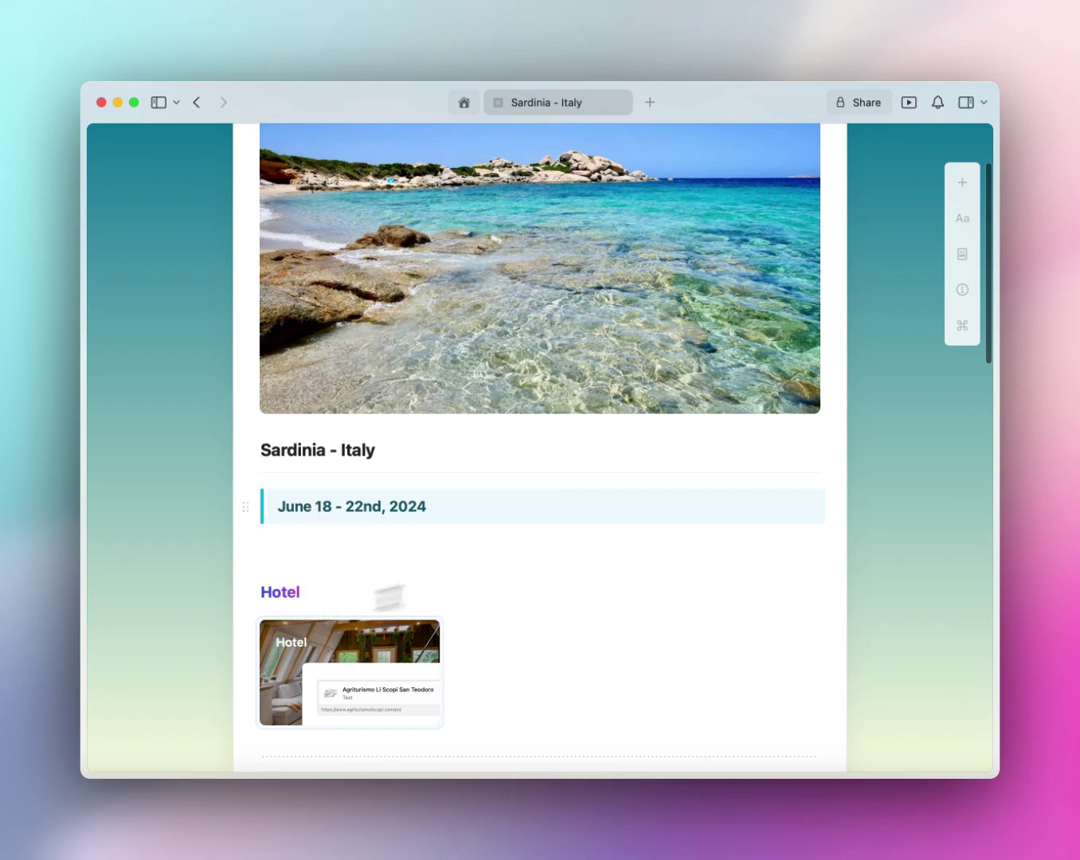
Insert dotted divider lines and move one up directly beneath the date block
{"action": "left_click", "coordinate": [963, 185]}
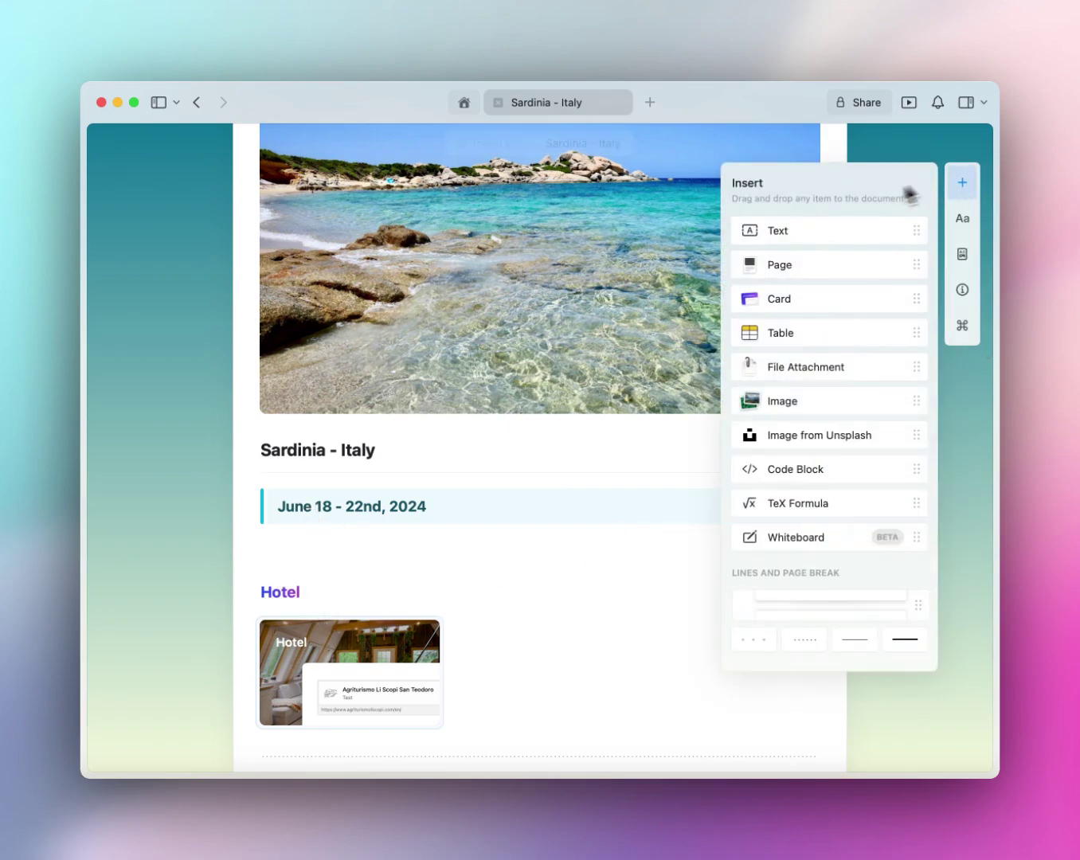
{"action": "left_click_drag", "start_coordinate": [799, 646], "coordinate": [546, 560]}
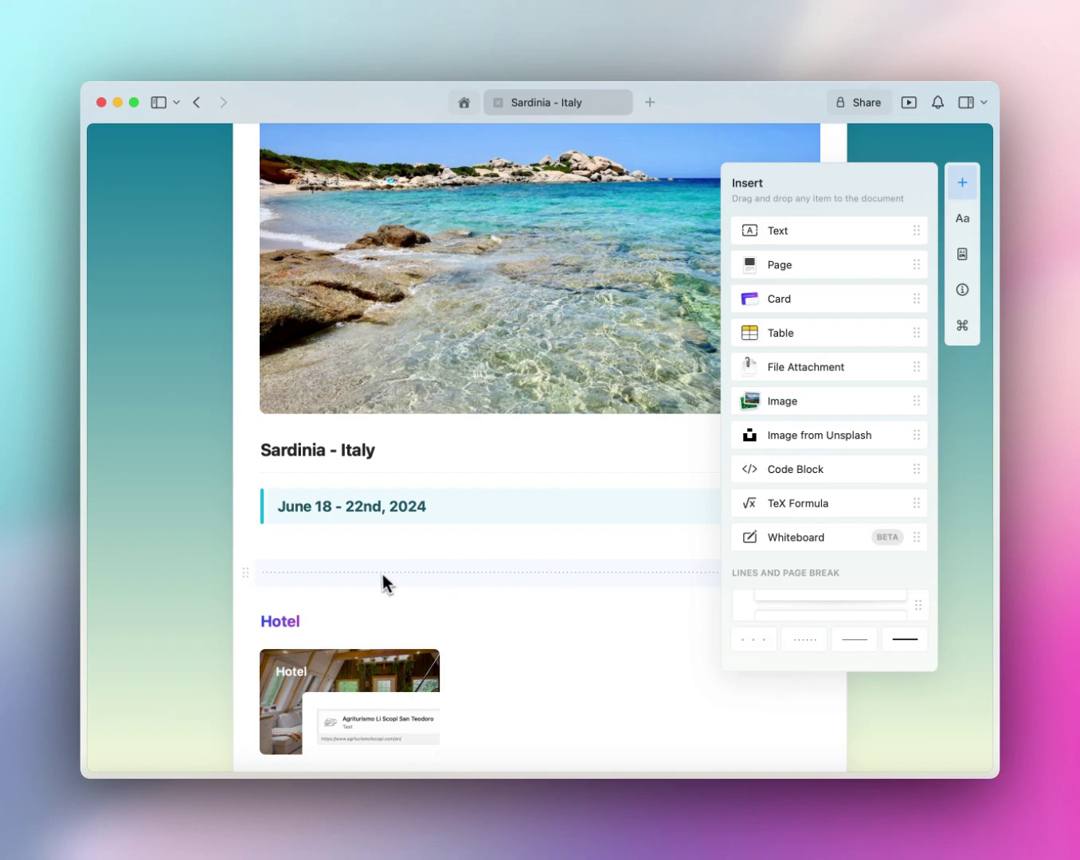
{"action": "left_click", "coordinate": [813, 641]}
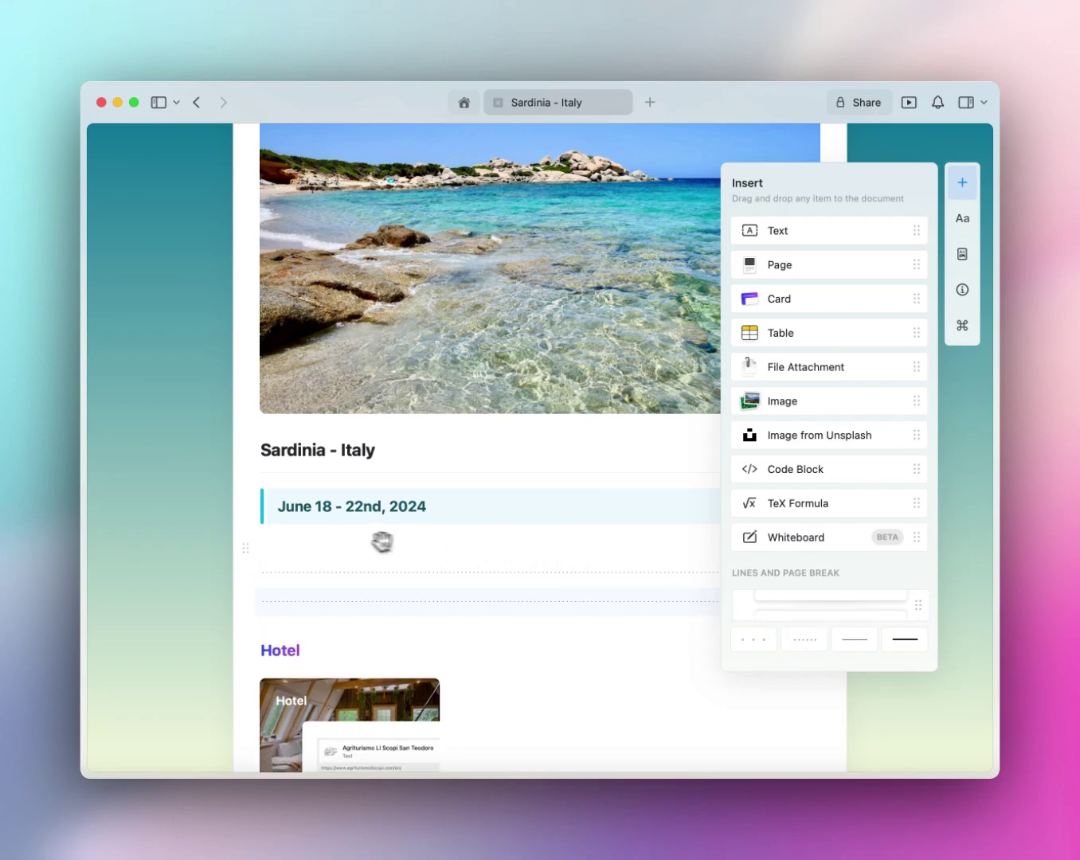
{"action": "left_click_drag", "start_coordinate": [360, 542], "coordinate": [253, 312]}
{"action": "scroll", "coordinate": [248, 533], "scroll_direction": "down", "scroll_amount": 4}
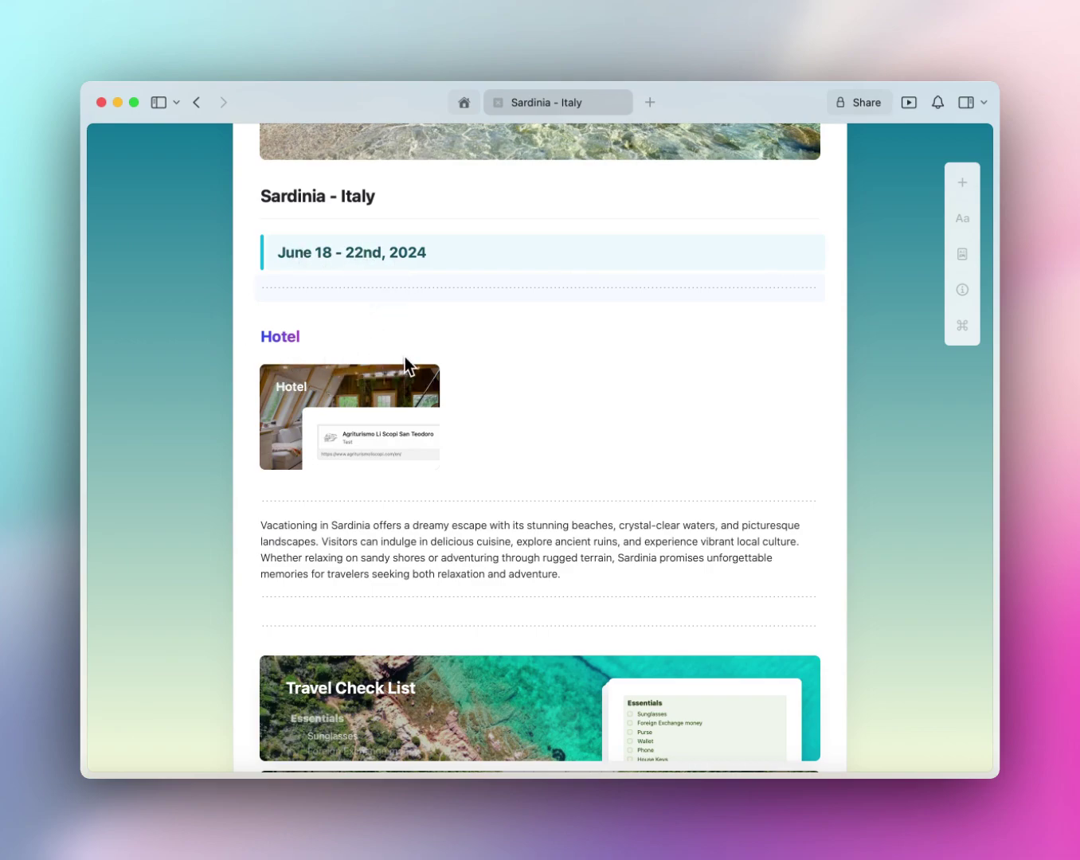
Scroll back up to check a single dotted divider separates the date block and Hotel
{"action": "scroll", "coordinate": [405, 362], "scroll_direction": "up", "scroll_amount": 5}
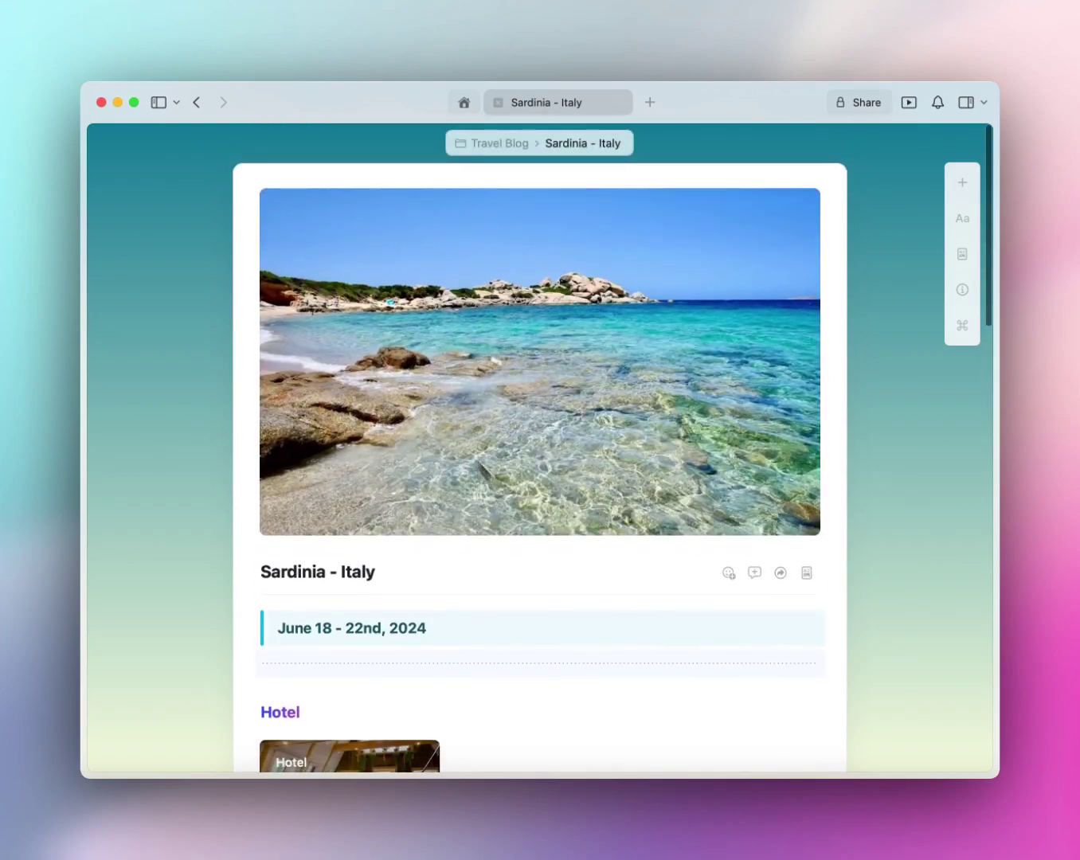